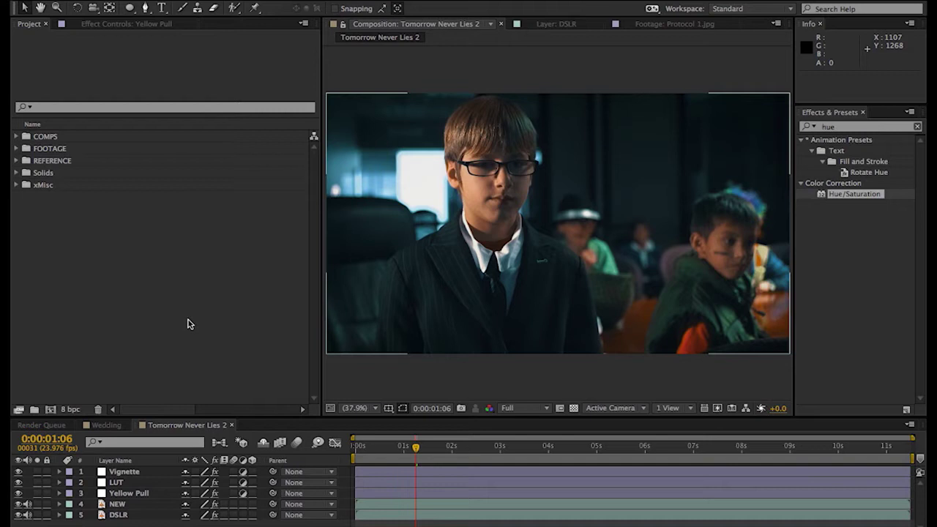
Step: Quick Look the Transformers 1–4 and Trek 1 reference stills in Finder
{"action": "key", "text": "super+Tab"}
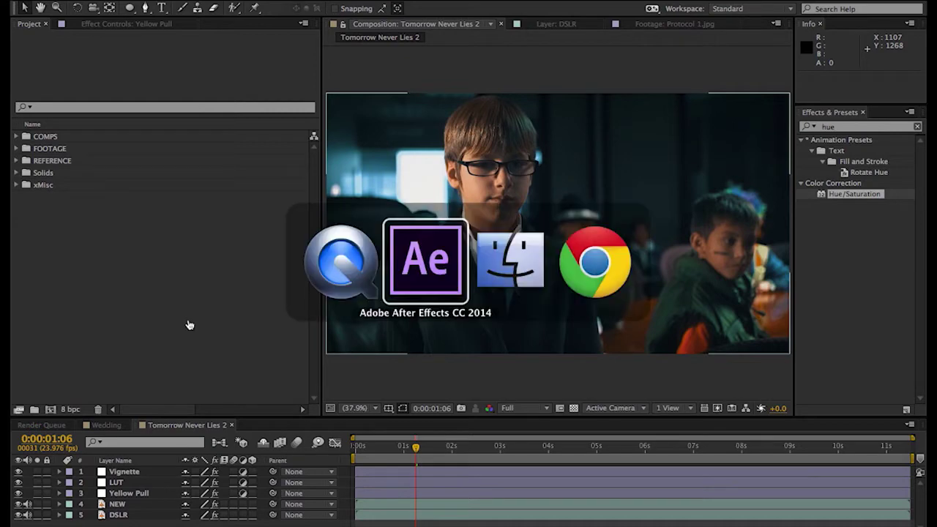
{"action": "key", "text": "super+Tab"}
{"action": "left_click", "coordinate": [354, 198]}
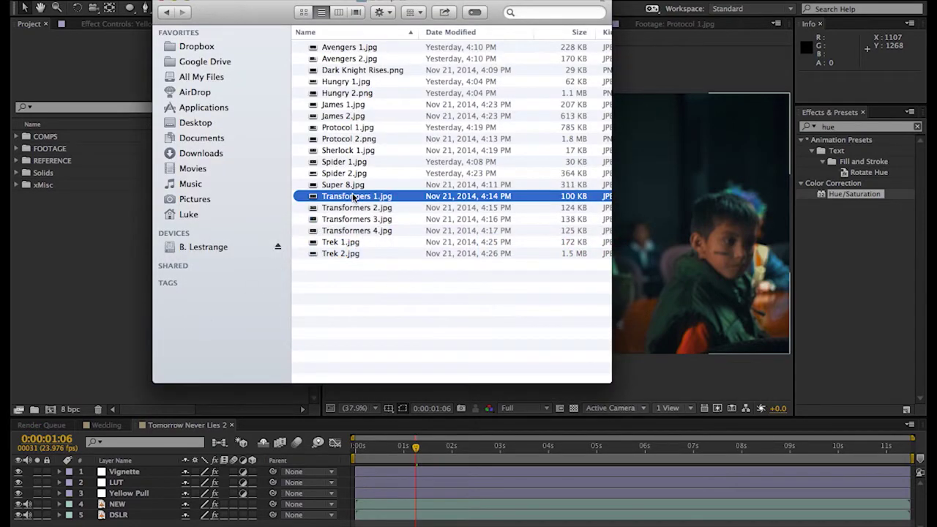
{"action": "key", "text": "space"}
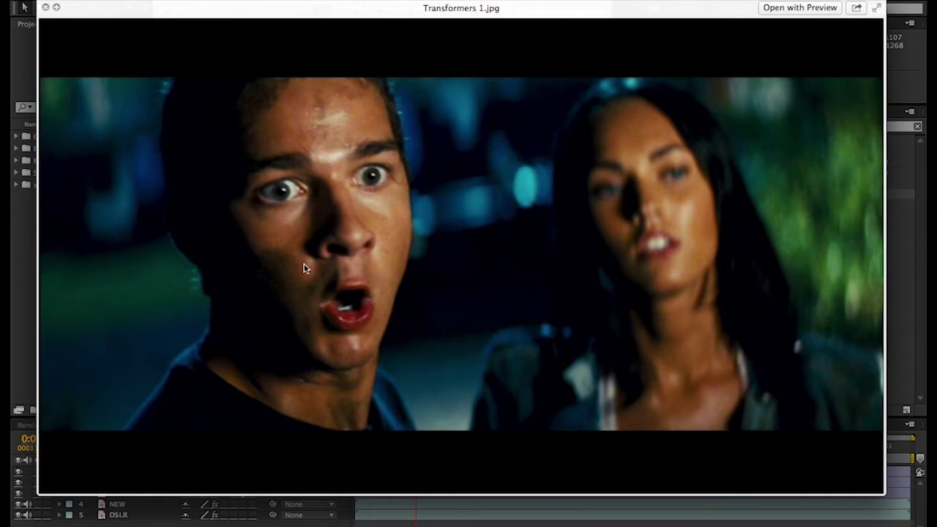
{"action": "key", "text": "Down"}
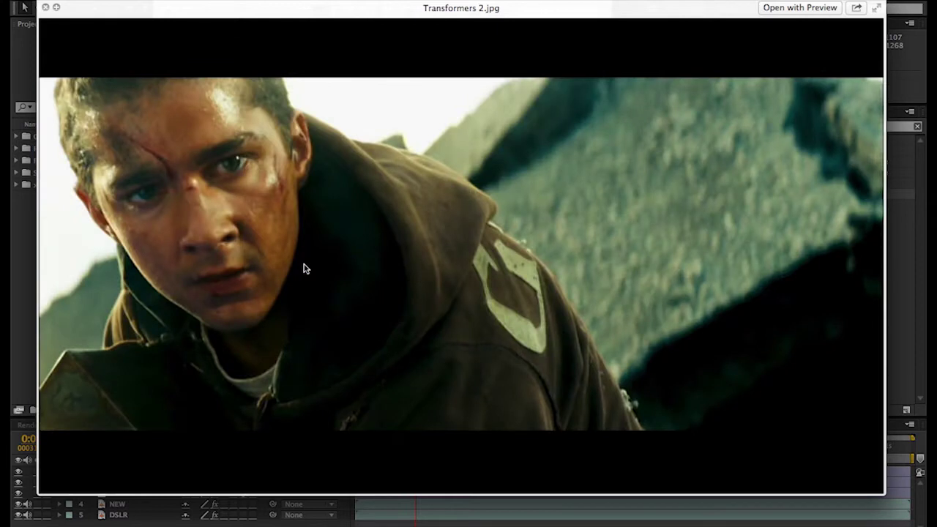
{"action": "key", "text": "Down"}
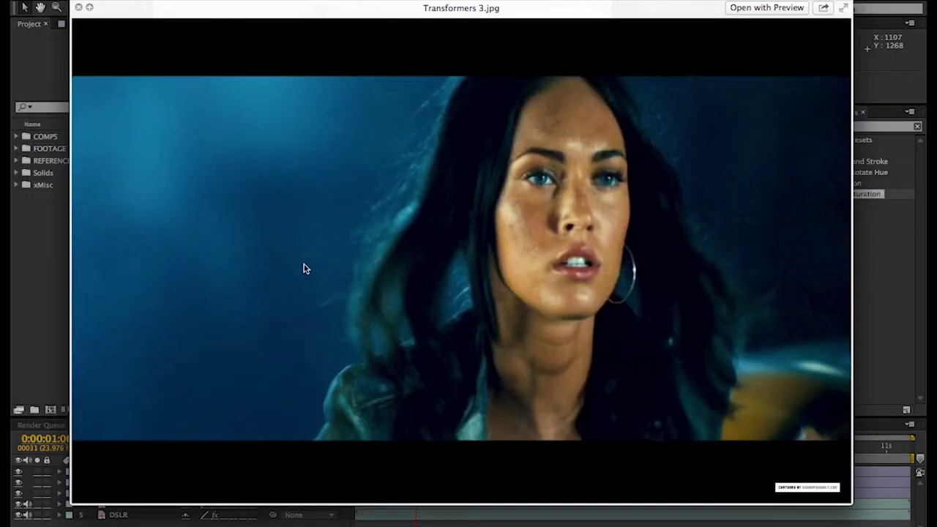
{"action": "key", "text": "Down"}
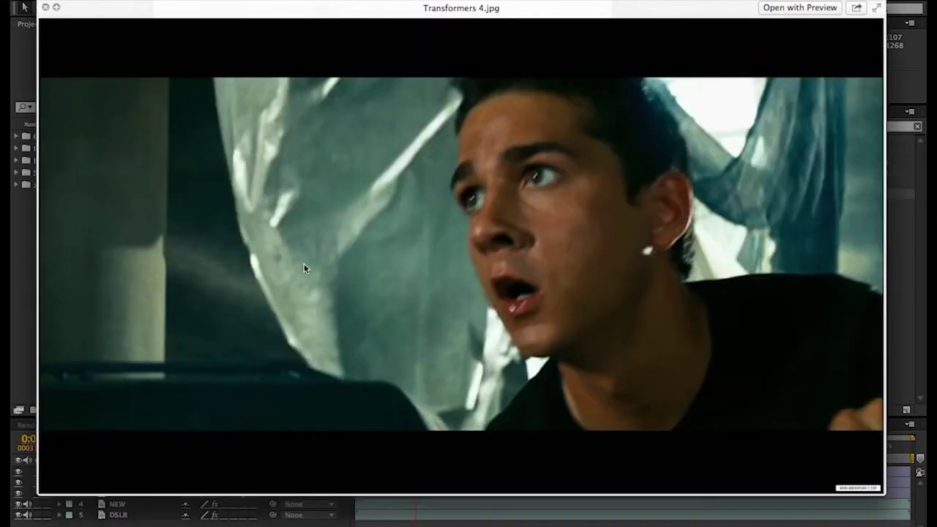
{"action": "key", "text": "Down"}
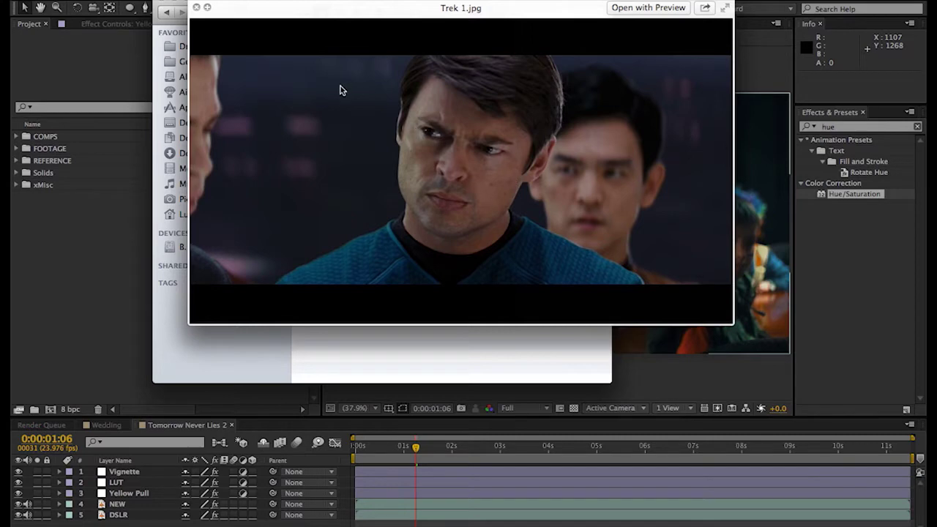
{"action": "key", "text": "space"}
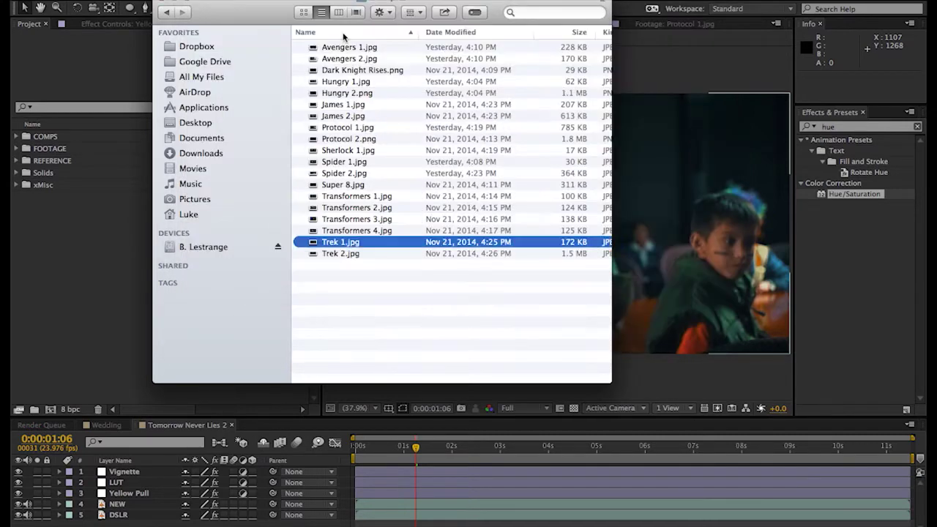
Step: Quick Look Dark Knight Rises.png, Avengers 2.jpg and Avengers 1.jpg, then clear the selection
{"action": "left_click", "coordinate": [350, 72]}
{"action": "key", "text": "space"}
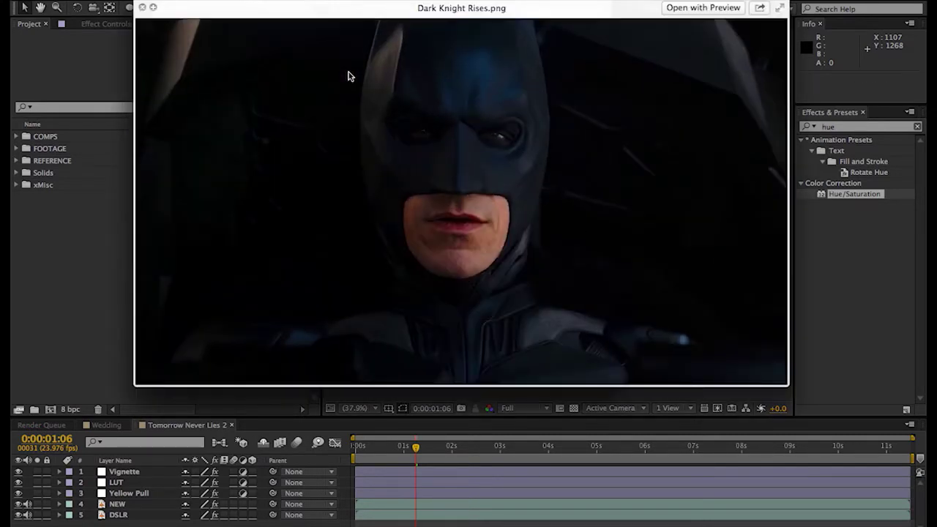
{"action": "key", "text": "Up"}
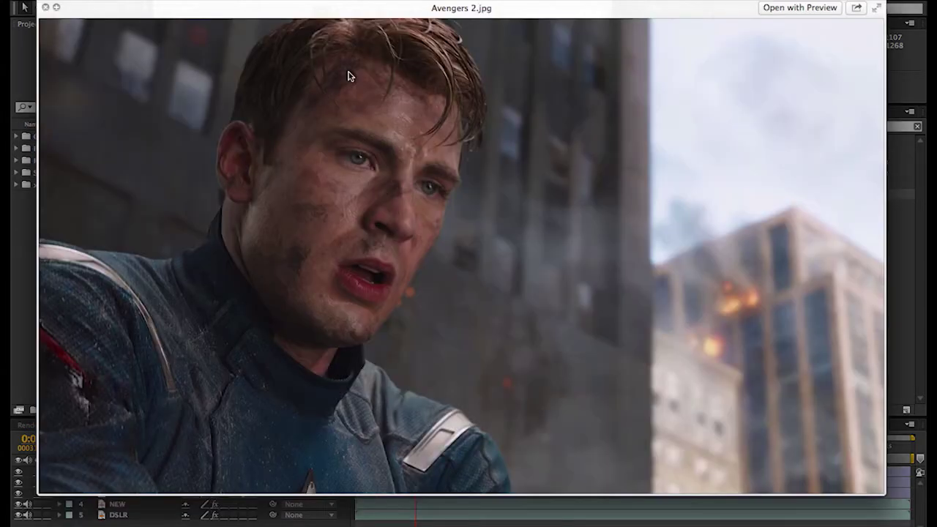
{"action": "key", "text": "Up"}
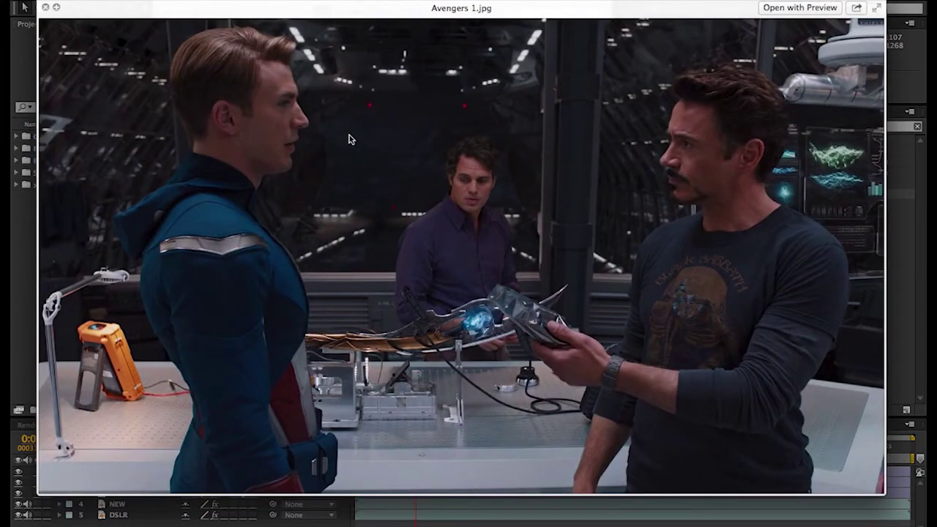
{"action": "key", "text": "space"}
{"action": "left_click", "coordinate": [356, 364]}
{"action": "key", "text": "super+Tab"}
{"action": "key", "text": "super+Tab"}
{"action": "key", "text": "super+Tab"}
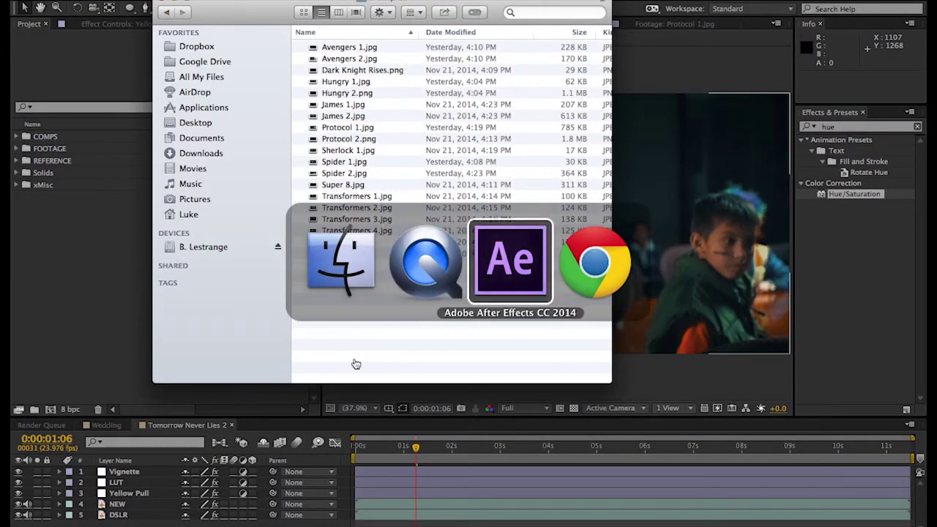
Step: Drag the complementary wheel's base colour to teal so its accent swatches turn orange
{"action": "key", "text": "ctrl+shift+Tab"}
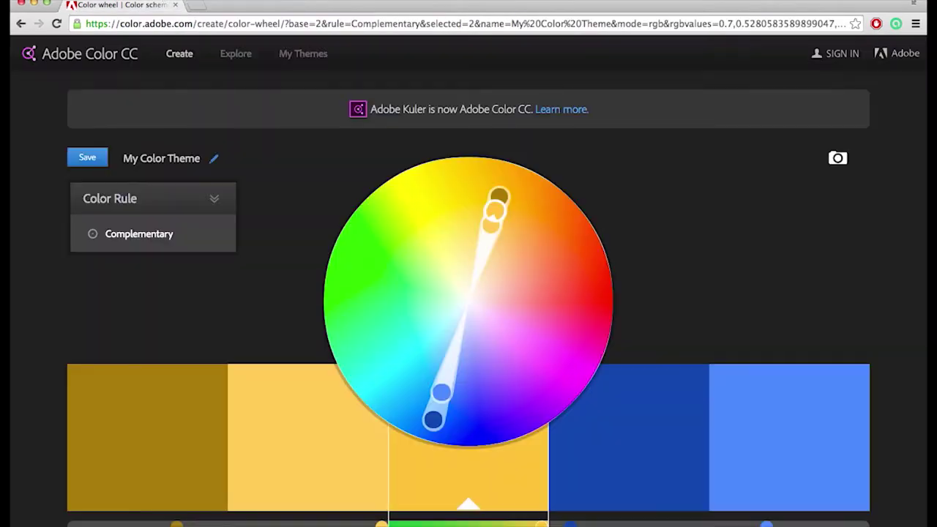
{"action": "left_click_drag", "start_coordinate": [430, 425], "coordinate": [358, 410]}
{"action": "left_click_drag", "start_coordinate": [392, 380], "coordinate": [380, 385]}
{"action": "left_click_drag", "start_coordinate": [542, 227], "coordinate": [549, 201]}
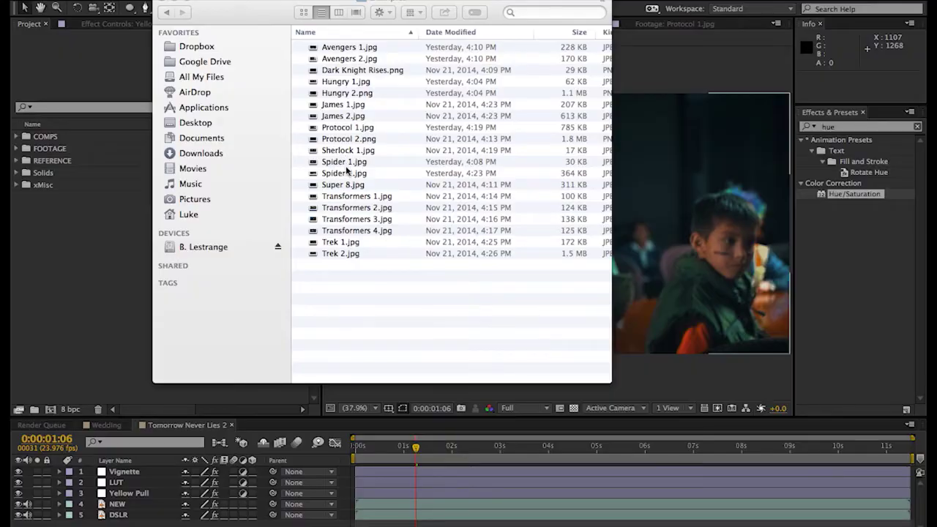
Step: Quick Look Spider 2.jpg, then step back through Spider 1.jpg and Sherlock 1.jpg
{"action": "left_click", "coordinate": [345, 170]}
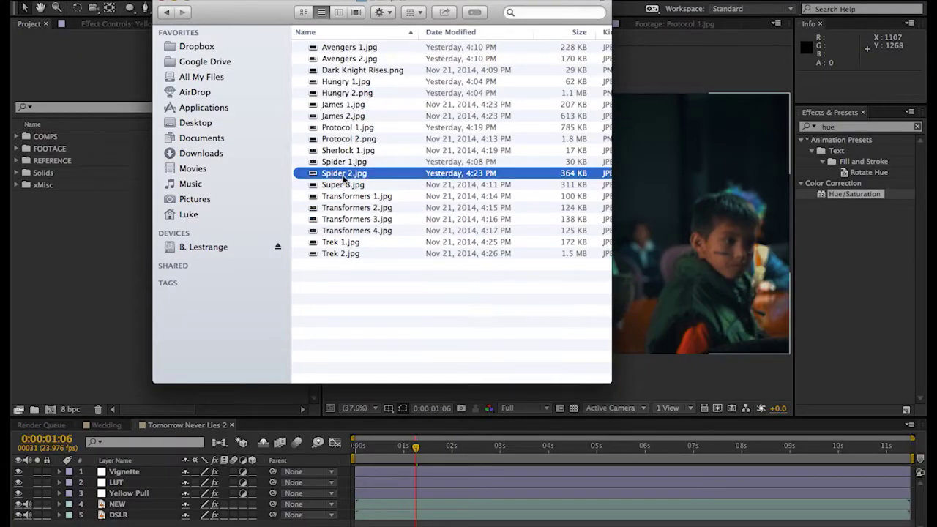
{"action": "key", "text": "space"}
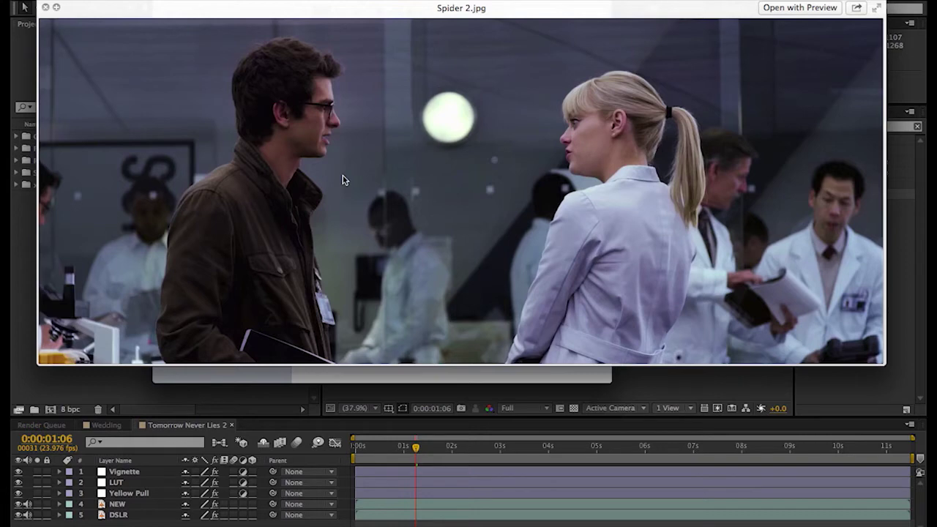
{"action": "key", "text": "Up"}
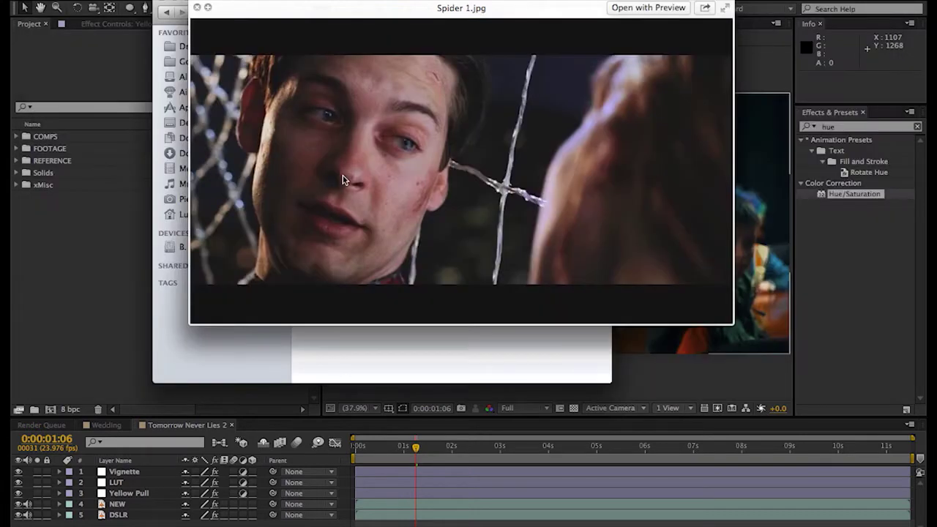
{"action": "key", "text": "Up"}
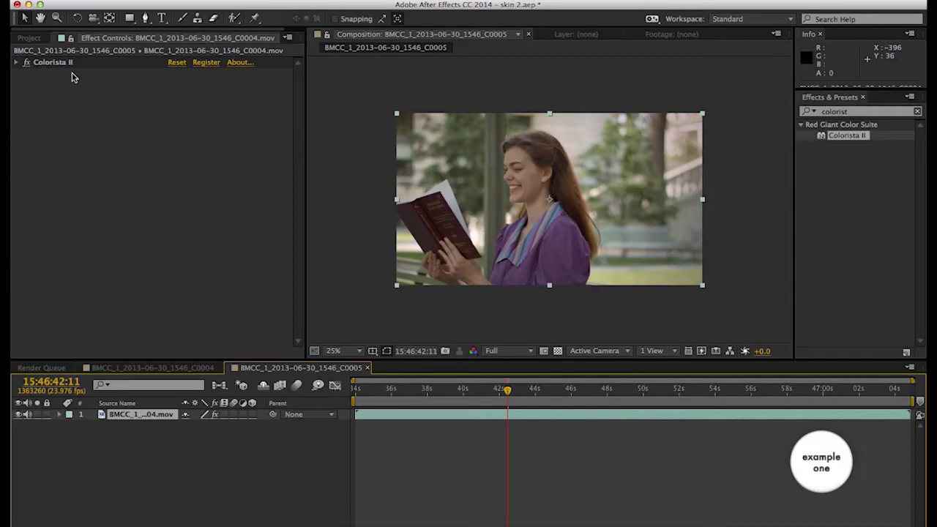
Step: Toggle Colorista II off and on to compare, then add a new adjustment layer
{"action": "left_click", "coordinate": [26, 64]}
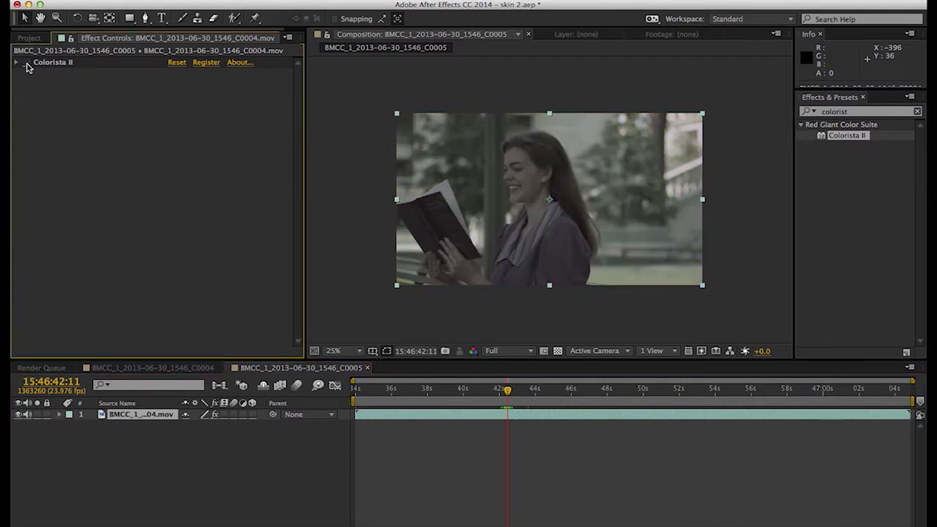
{"action": "left_click", "coordinate": [27, 65]}
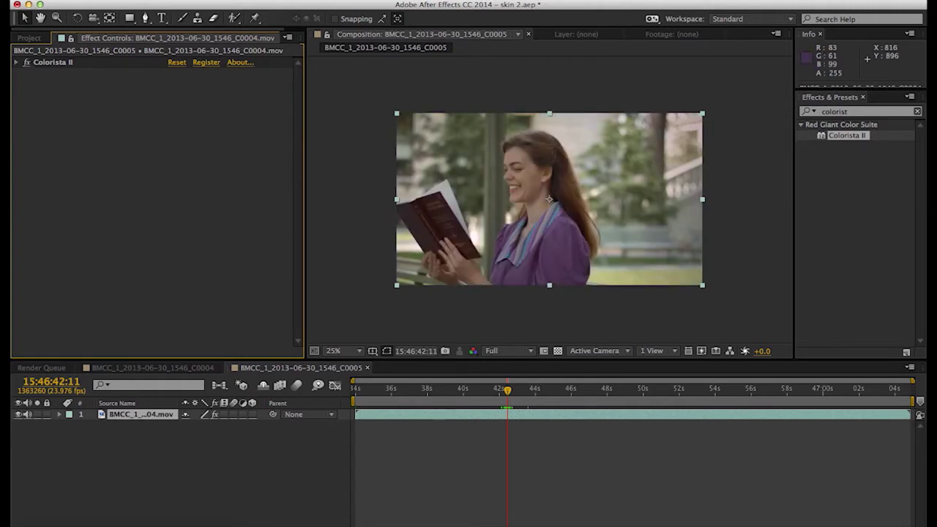
{"action": "left_click", "coordinate": [244, 0]}
{"action": "mouse_move", "coordinate": [293, 7]}
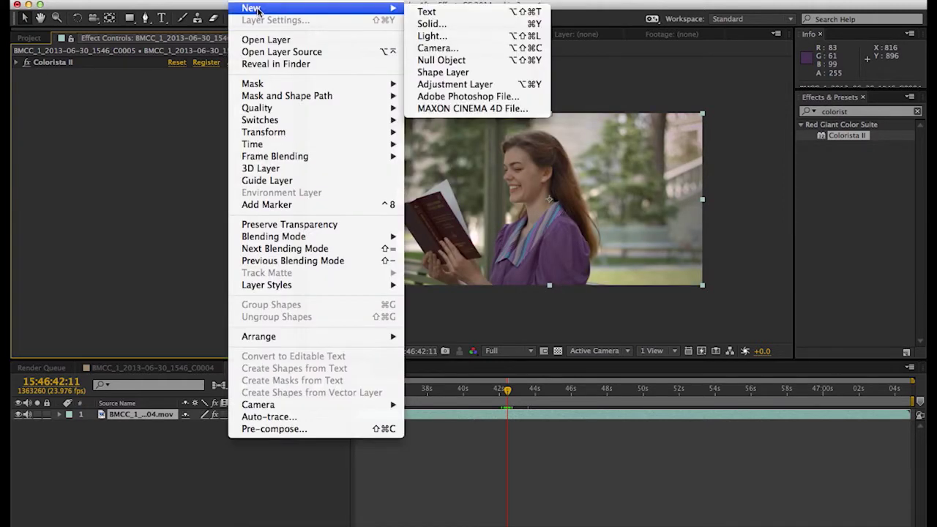
{"action": "left_click", "coordinate": [455, 84]}
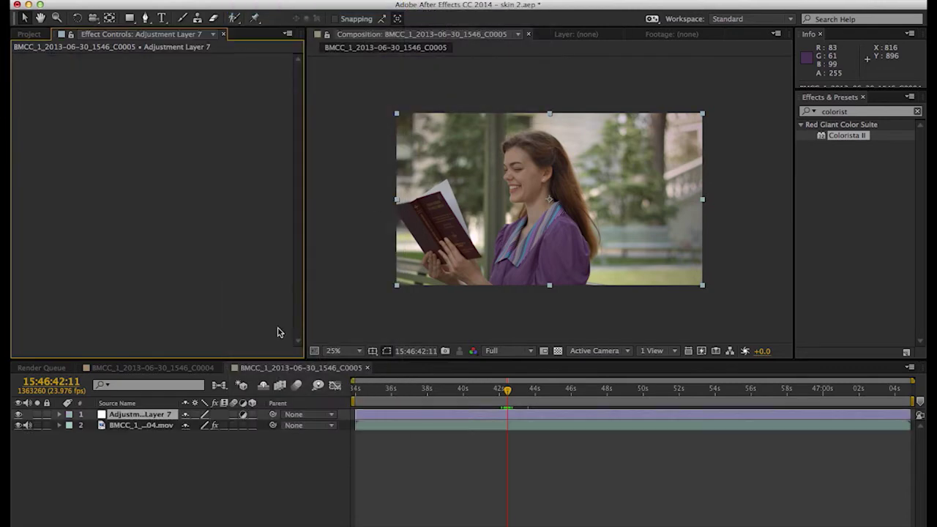
Step: Apply Colorista II to the adjustment layer and open its Secondary Key editor
{"action": "left_click_drag", "start_coordinate": [847, 135], "coordinate": [188, 168]}
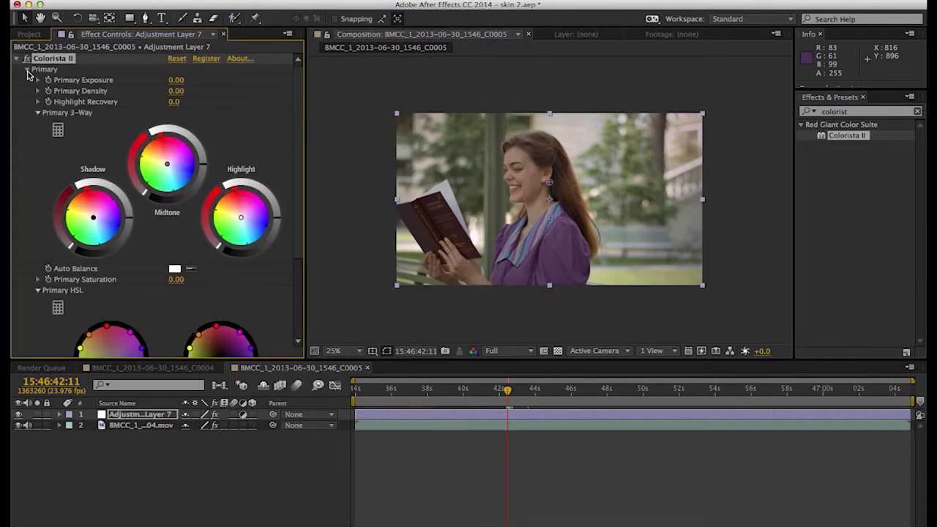
{"action": "left_click", "coordinate": [27, 69]}
{"action": "left_click", "coordinate": [27, 80]}
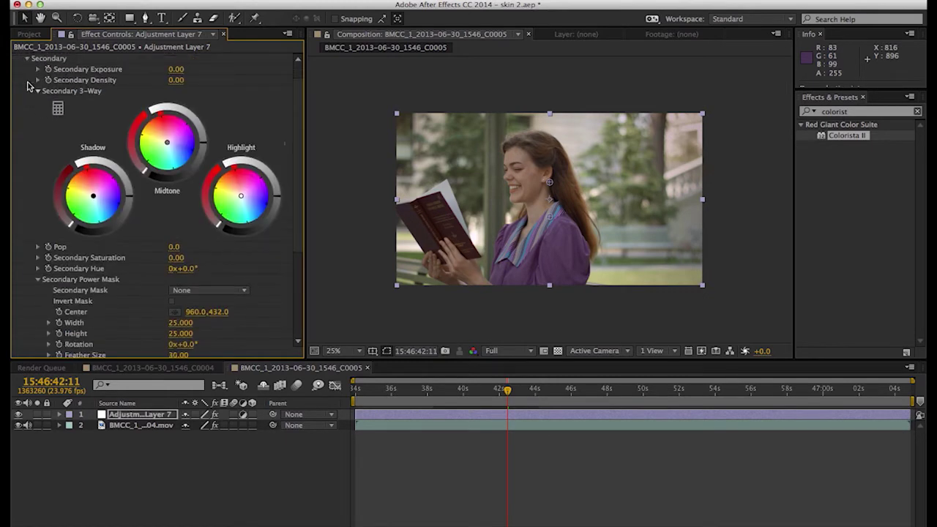
{"action": "scroll", "coordinate": [34, 264], "scroll_direction": "down", "scroll_amount": 5}
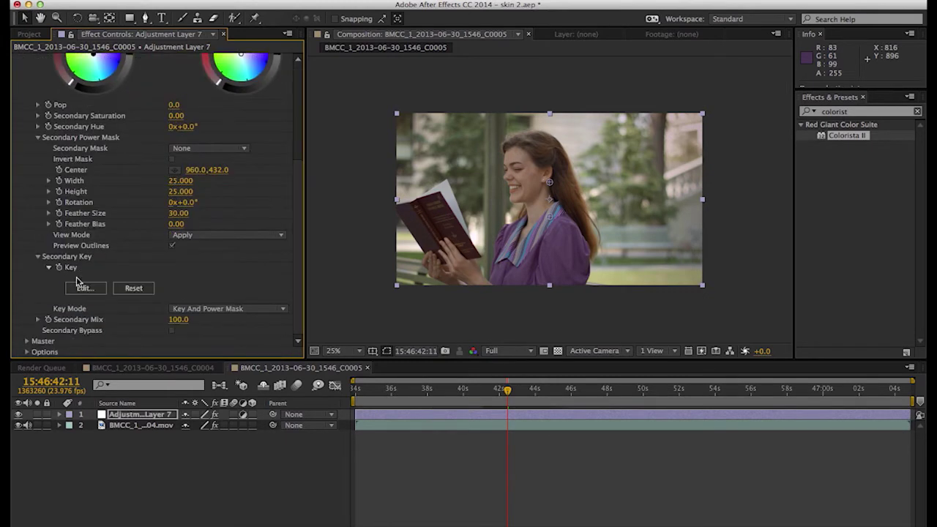
{"action": "left_click", "coordinate": [80, 288]}
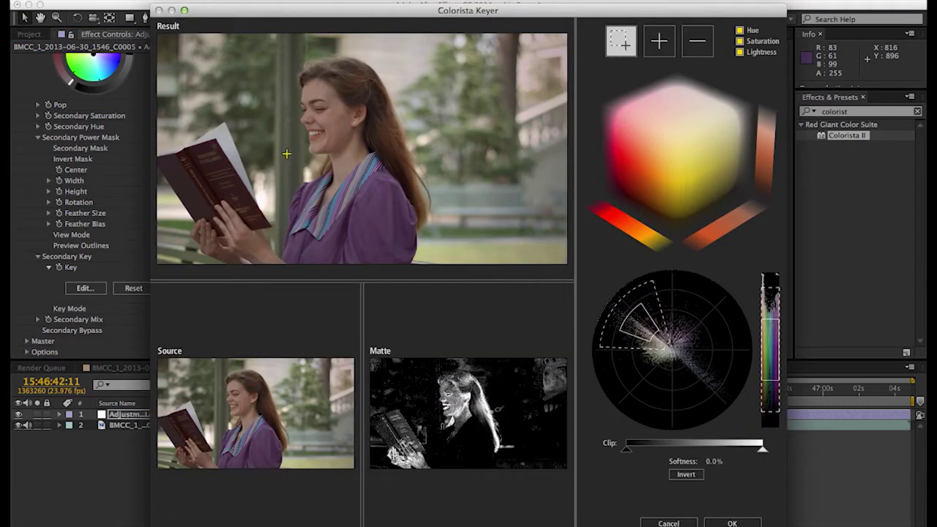
Step: Sample the cheek skin tone and add forehead and hair tones to the key
{"action": "left_click", "coordinate": [330, 134]}
{"action": "left_click_drag", "start_coordinate": [331, 134], "coordinate": [354, 156]}
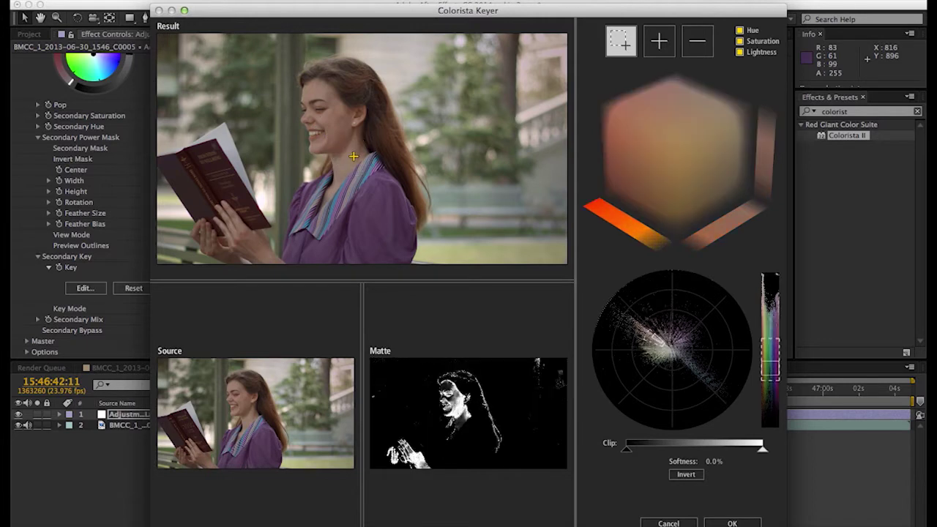
{"action": "left_click", "coordinate": [673, 41]}
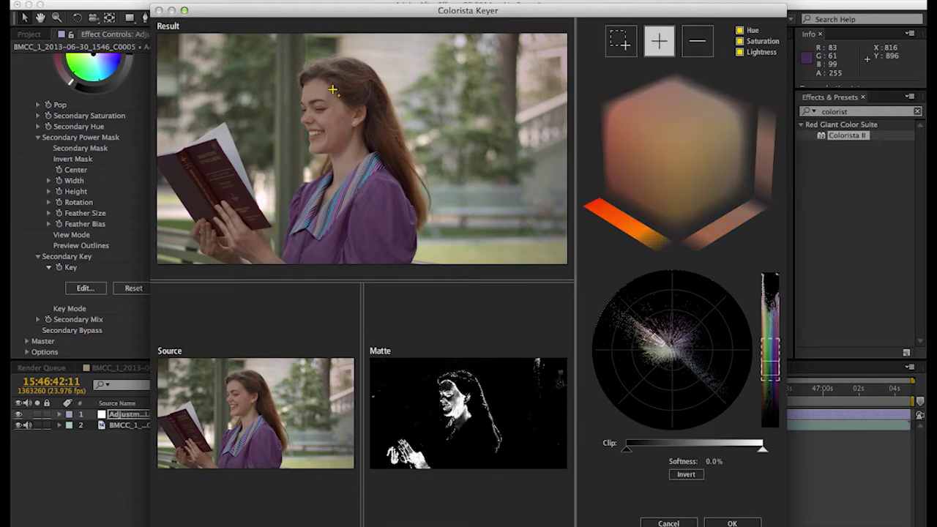
{"action": "left_click_drag", "start_coordinate": [334, 89], "coordinate": [316, 93]}
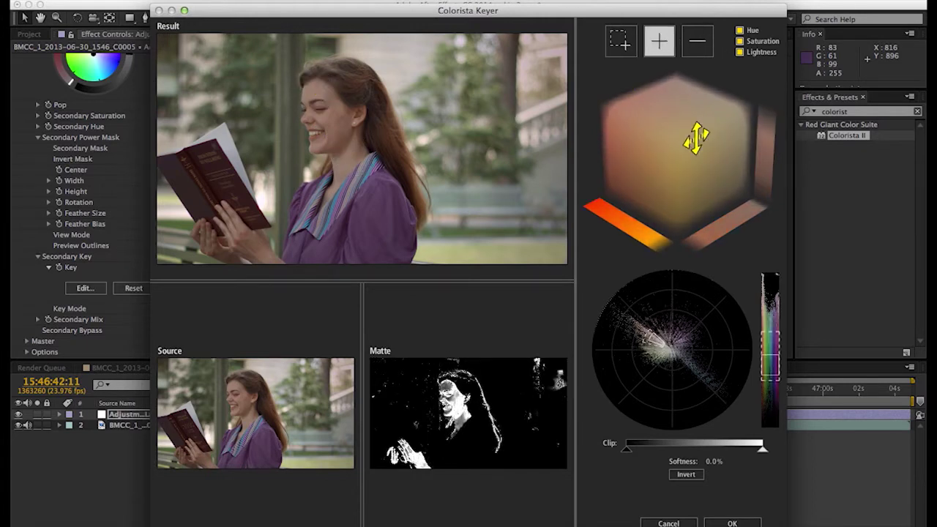
Step: Tighten the key's colour range and white point, soften it to 4.4%, and accept
{"action": "left_click_drag", "start_coordinate": [697, 139], "coordinate": [698, 171]}
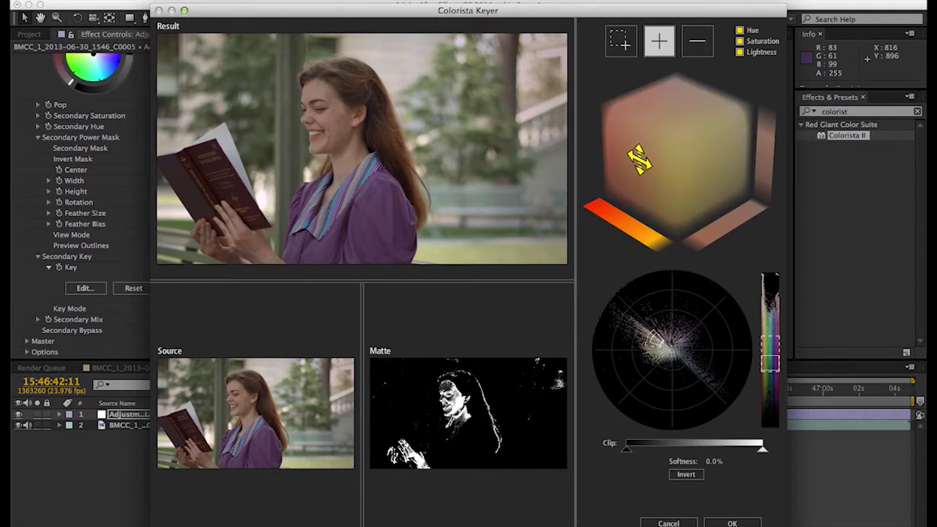
{"action": "left_click_drag", "start_coordinate": [639, 159], "coordinate": [640, 168]}
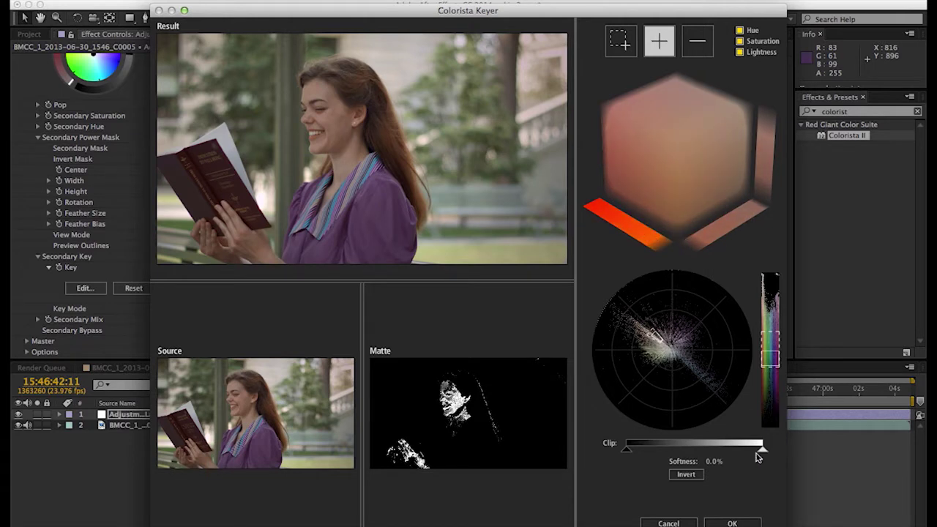
{"action": "left_click_drag", "start_coordinate": [757, 455], "coordinate": [657, 450]}
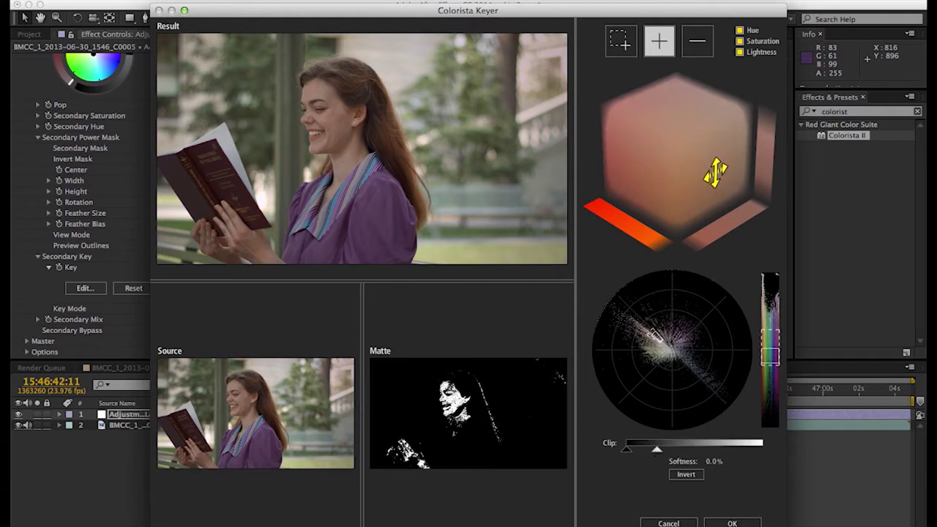
{"action": "left_click_drag", "start_coordinate": [715, 173], "coordinate": [715, 180]}
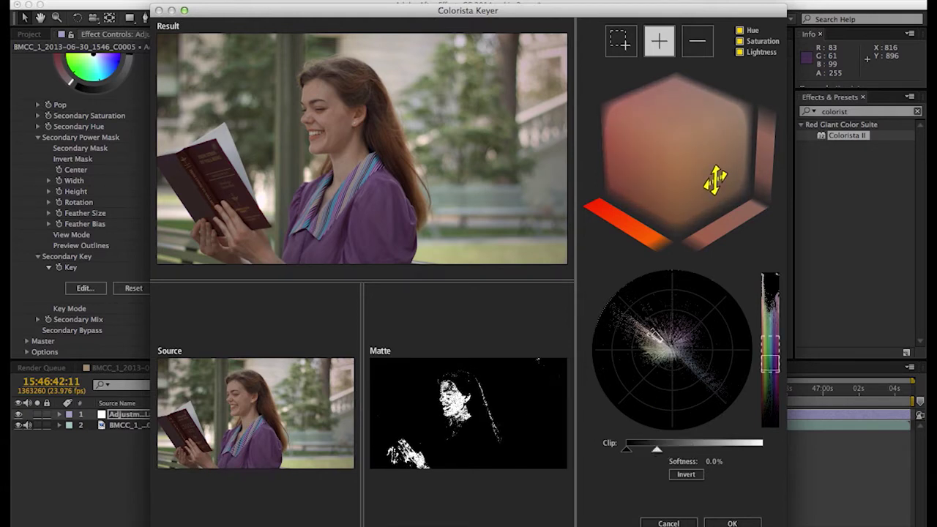
{"action": "left_click_drag", "start_coordinate": [675, 89], "coordinate": [681, 90]}
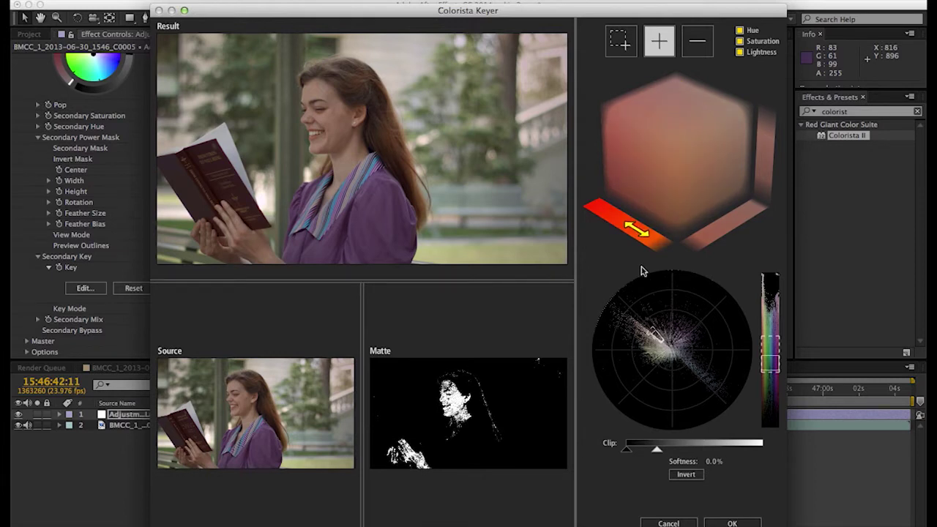
{"action": "left_click_drag", "start_coordinate": [714, 462], "coordinate": [725, 461]}
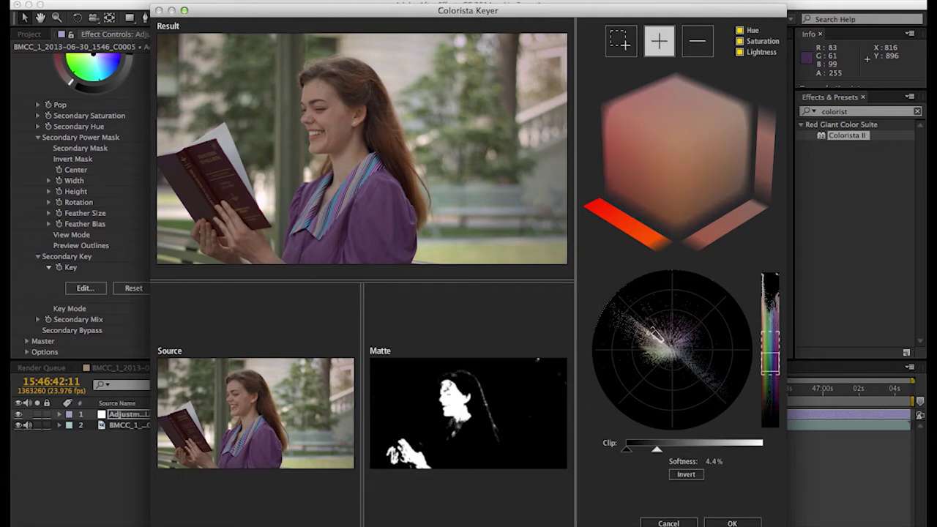
{"action": "left_click", "coordinate": [733, 523]}
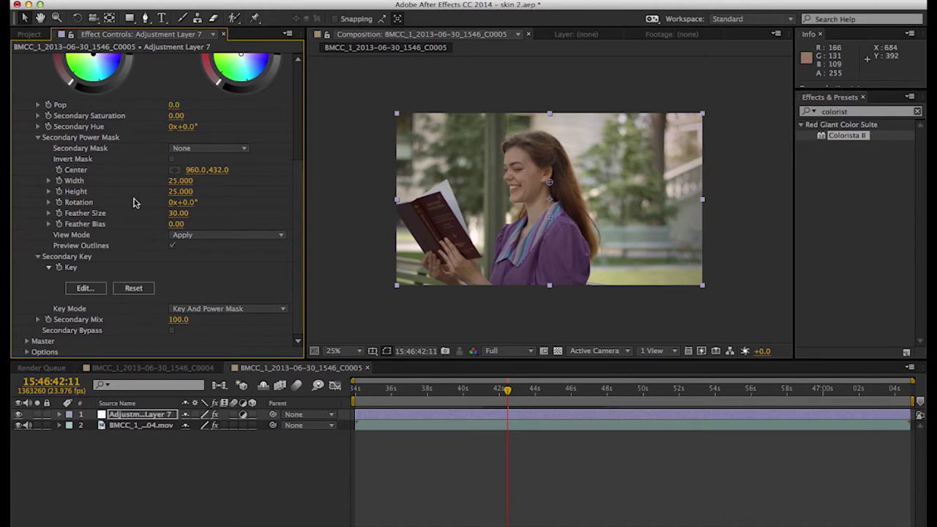
{"action": "scroll", "coordinate": [145, 196], "scroll_direction": "up", "scroll_amount": 3}
{"action": "scroll", "coordinate": [145, 197], "scroll_direction": "up", "scroll_amount": 2}
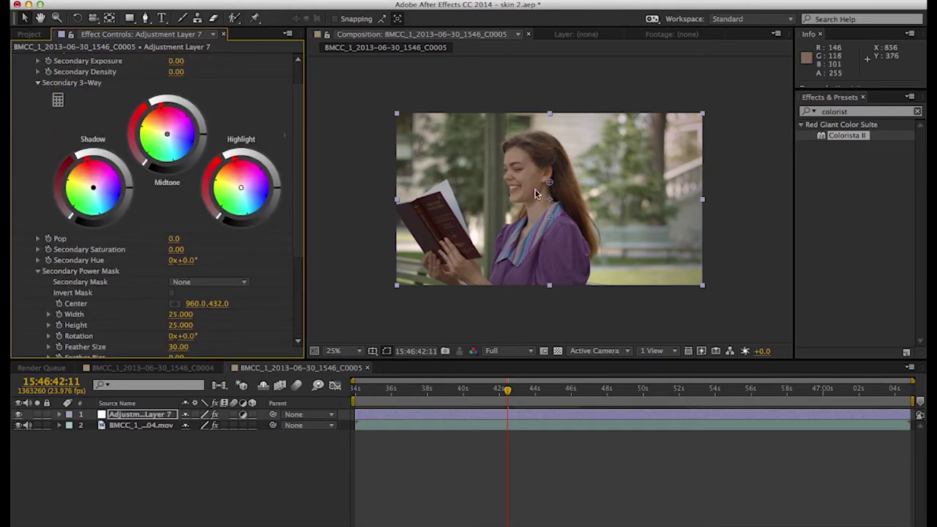
{"action": "left_click", "coordinate": [167, 115]}
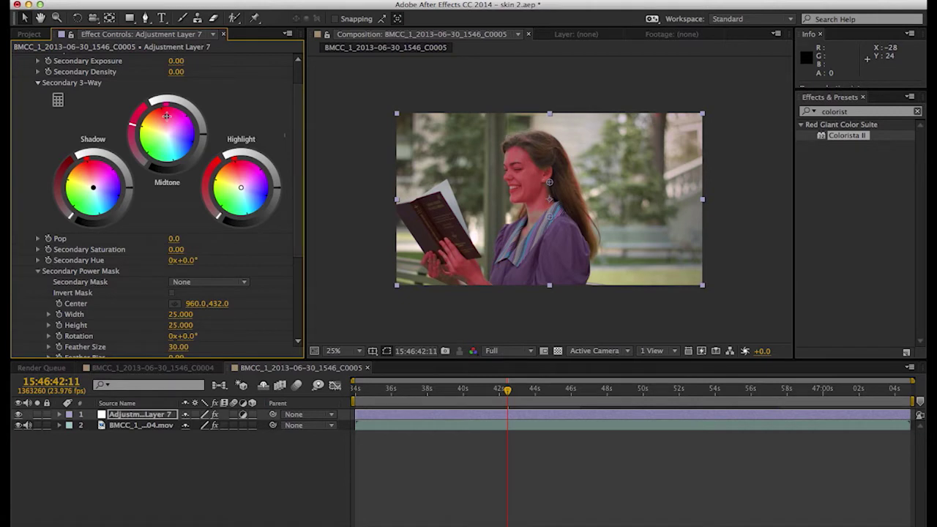
{"action": "key", "text": "super+z"}
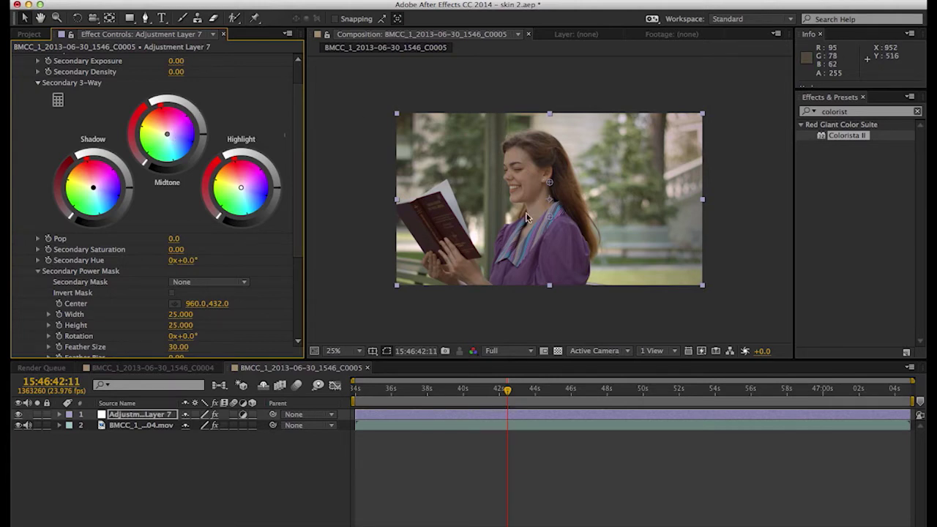
{"action": "left_click", "coordinate": [182, 137]}
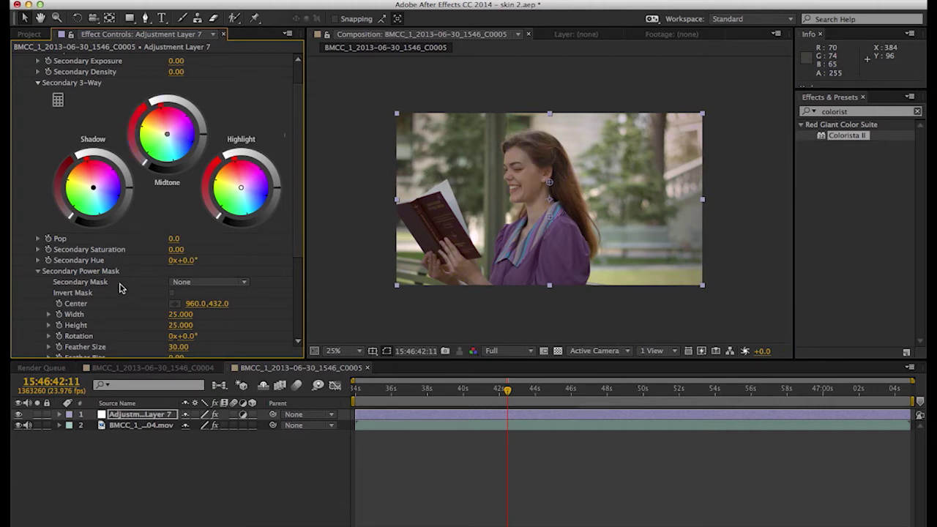
Step: Make the secondary mask Rectangular and enlarge its width and height to 100
{"action": "scroll", "coordinate": [111, 310], "scroll_direction": "down", "scroll_amount": 4}
{"action": "left_click", "coordinate": [206, 148]}
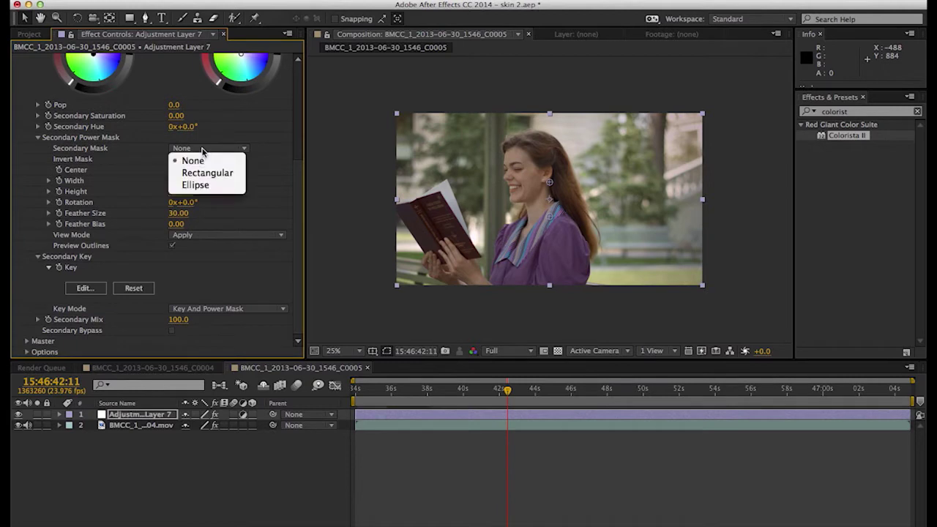
{"action": "left_click", "coordinate": [208, 173]}
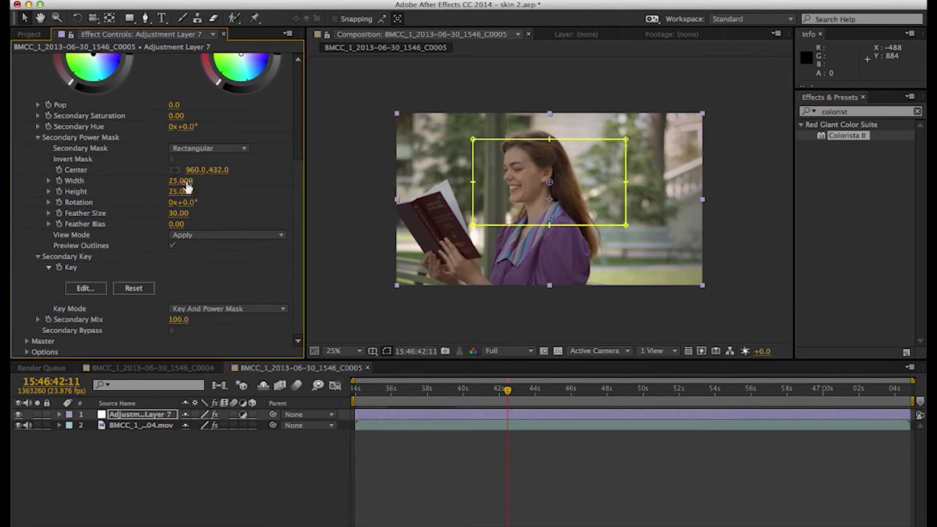
{"action": "left_click", "coordinate": [181, 181]}
{"action": "type", "text": "80"}
{"action": "left_click", "coordinate": [189, 192]}
{"action": "left_click_drag", "start_coordinate": [189, 192], "coordinate": [249, 191]}
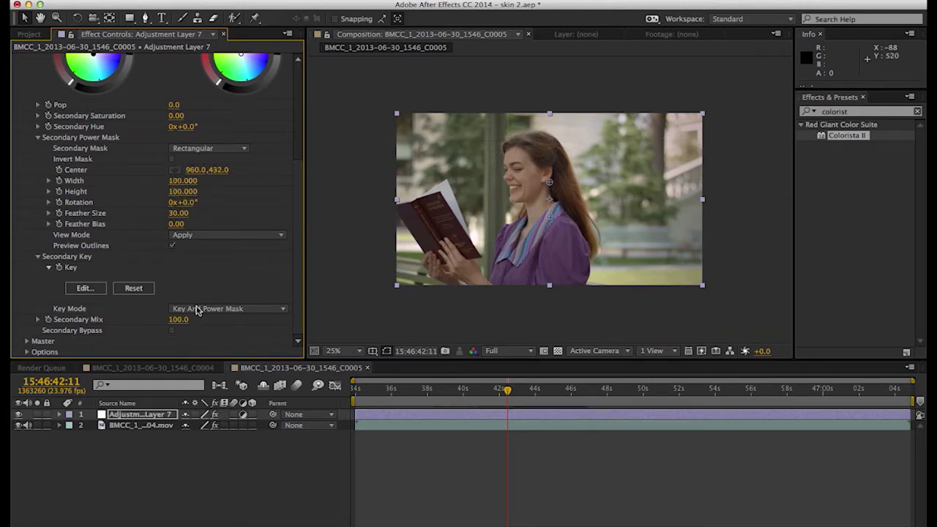
Step: Set the secondary Key Mode to Power Mask Minus Key
{"action": "left_click", "coordinate": [198, 311]}
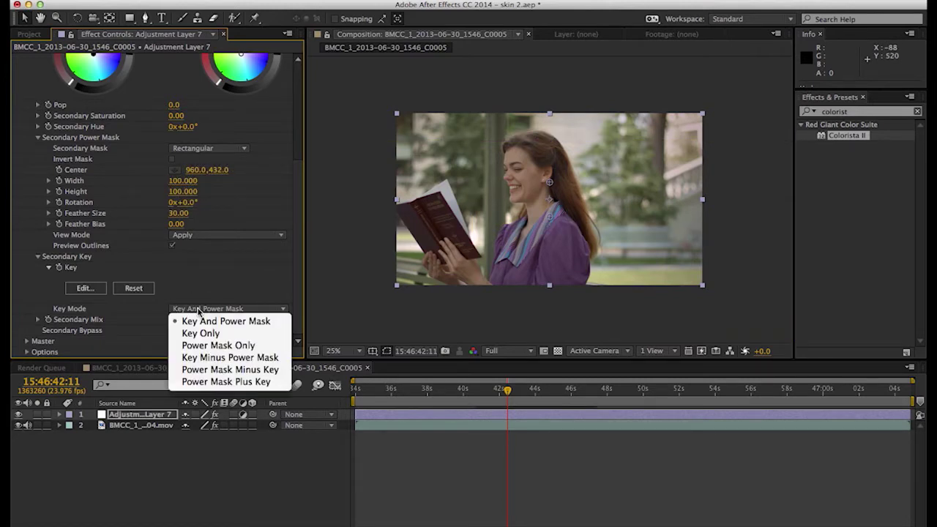
{"action": "left_click", "coordinate": [210, 370]}
{"action": "scroll", "coordinate": [433, 274], "scroll_direction": "down", "scroll_amount": 1}
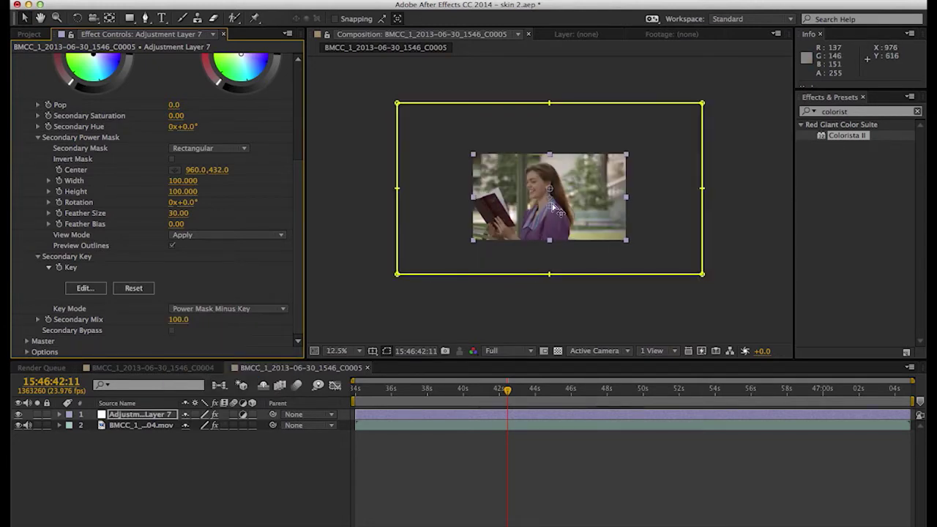
{"action": "scroll", "coordinate": [558, 211], "scroll_direction": "up", "scroll_amount": 1}
{"action": "scroll", "coordinate": [610, 202], "scroll_direction": "down", "scroll_amount": 2}
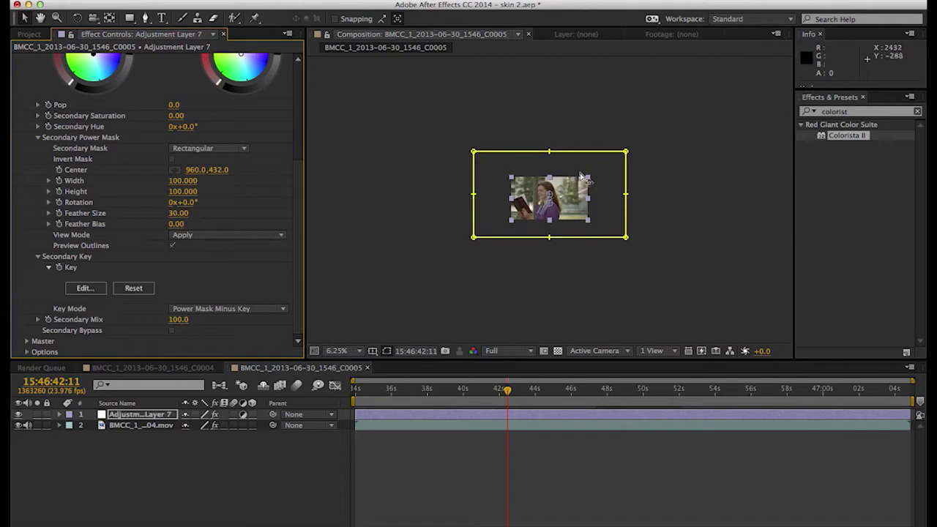
{"action": "scroll", "coordinate": [607, 192], "scroll_direction": "up", "scroll_amount": 2}
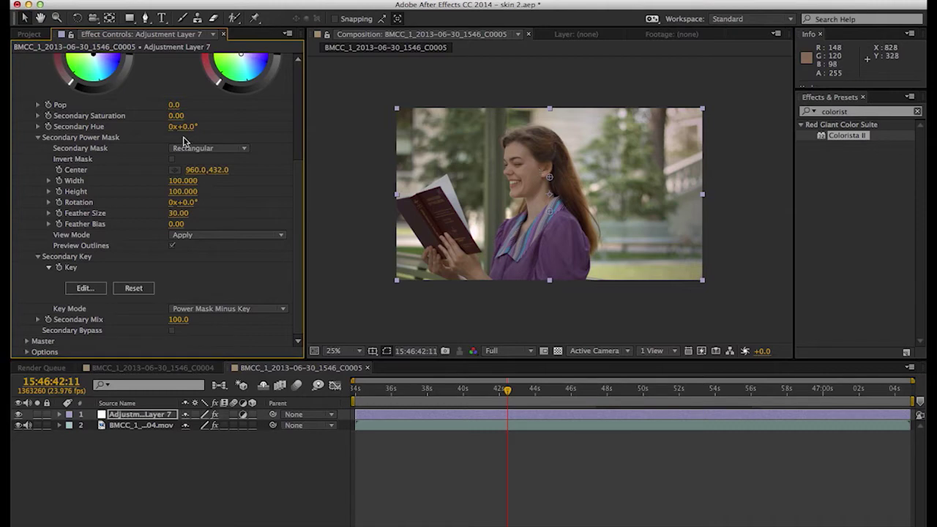
{"action": "scroll", "coordinate": [183, 141], "scroll_direction": "up", "scroll_amount": 5}
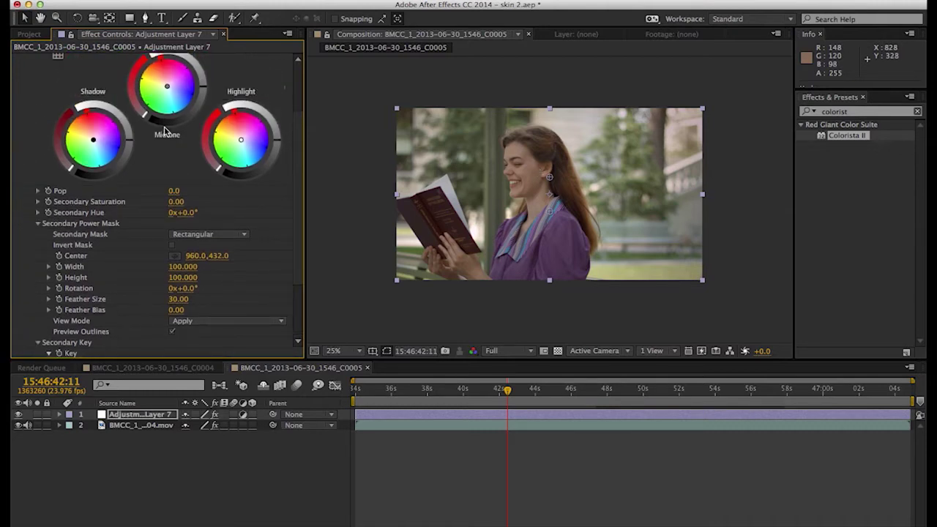
Step: Push secondary midtones, highlights and shadows toward teal and drop Secondary Saturation to -100
{"action": "left_click", "coordinate": [165, 67]}
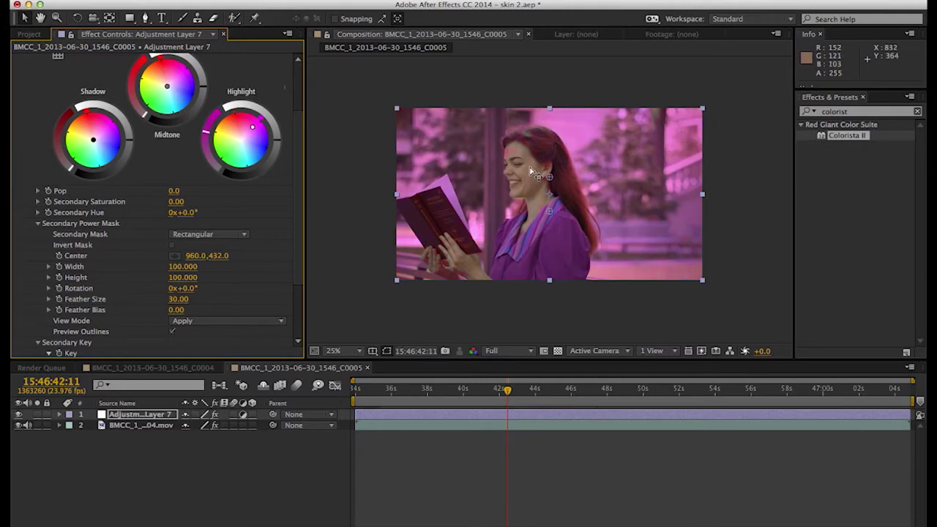
{"action": "key", "text": "super+z"}
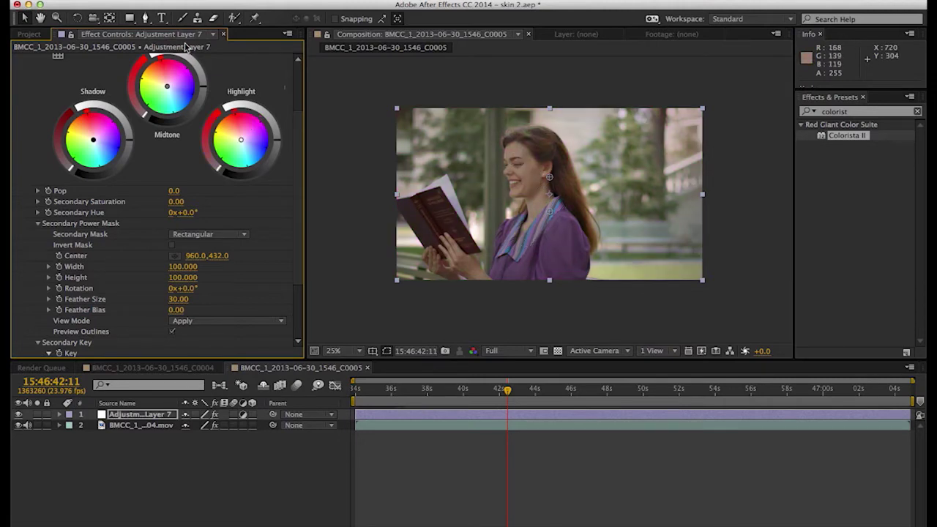
{"action": "left_click", "coordinate": [172, 95]}
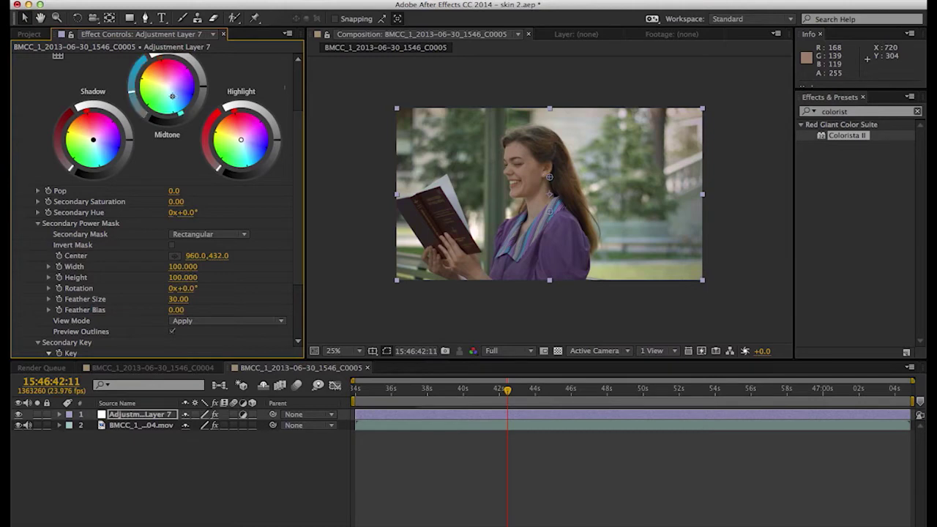
{"action": "left_click_drag", "start_coordinate": [172, 96], "coordinate": [173, 101]}
{"action": "left_click_drag", "start_coordinate": [241, 139], "coordinate": [245, 147]}
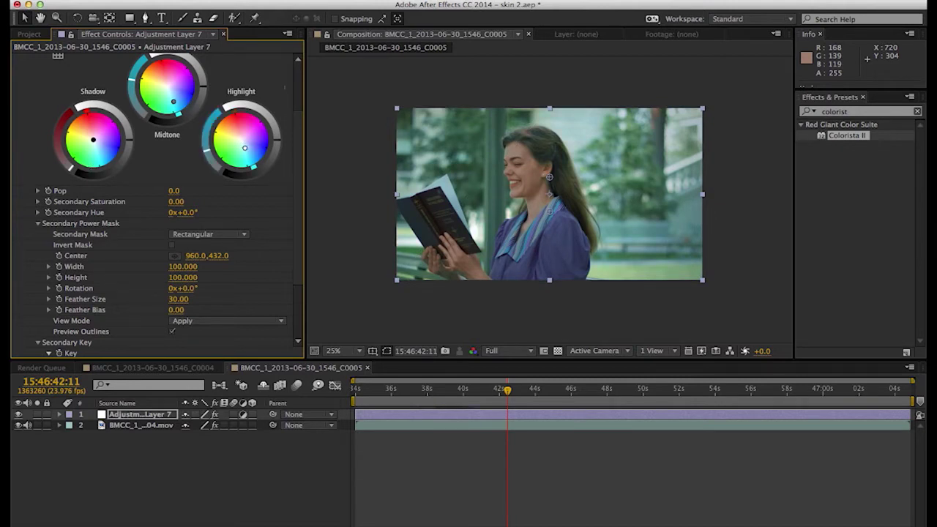
{"action": "left_click_drag", "start_coordinate": [94, 139], "coordinate": [96, 145]}
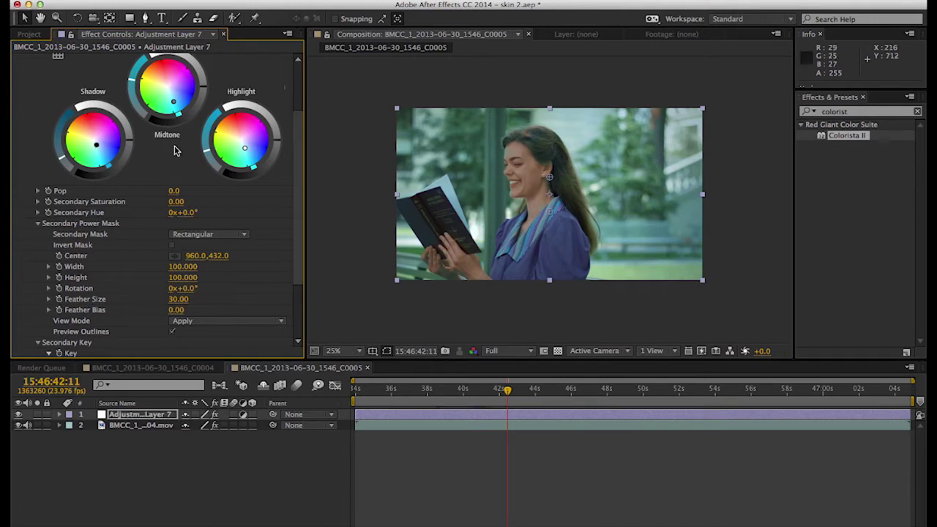
{"action": "left_click_drag", "start_coordinate": [176, 201], "coordinate": [12, 243]}
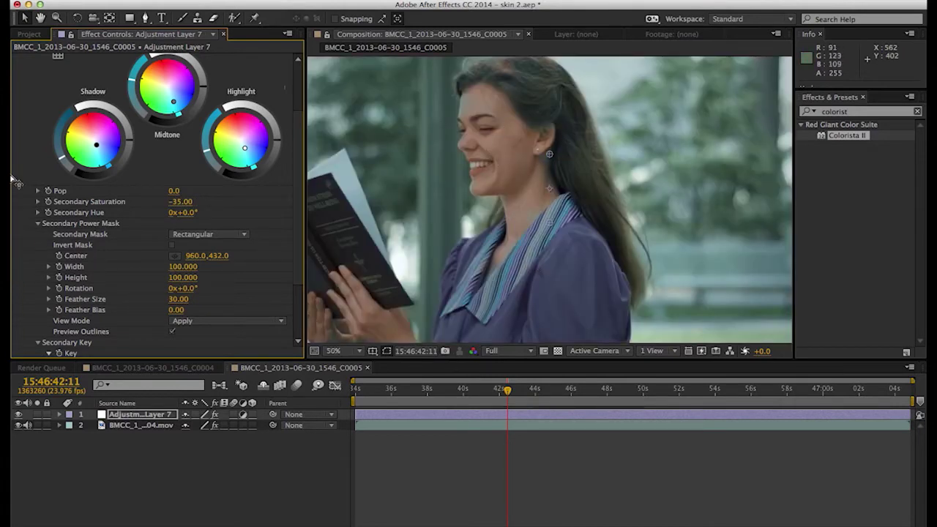
Step: Set Colorista II Primary Saturation to 33
{"action": "scroll", "coordinate": [38, 114], "scroll_direction": "up", "scroll_amount": 3}
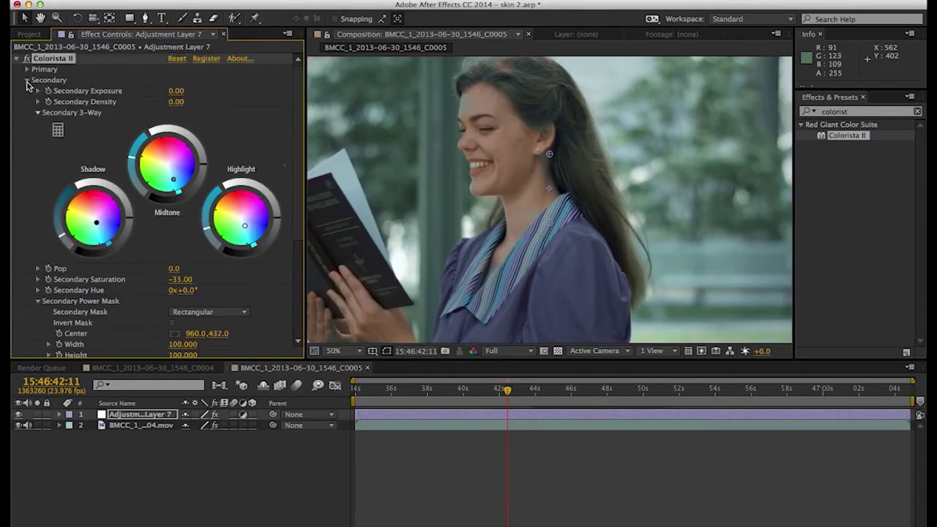
{"action": "left_click", "coordinate": [27, 69]}
{"action": "left_click", "coordinate": [176, 269]}
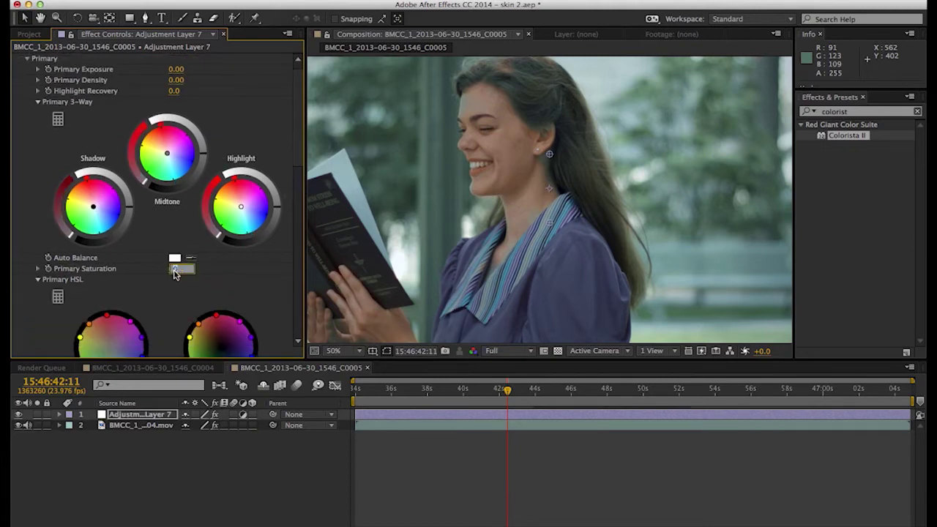
{"action": "type", "text": "33"}
{"action": "key", "text": "Return"}
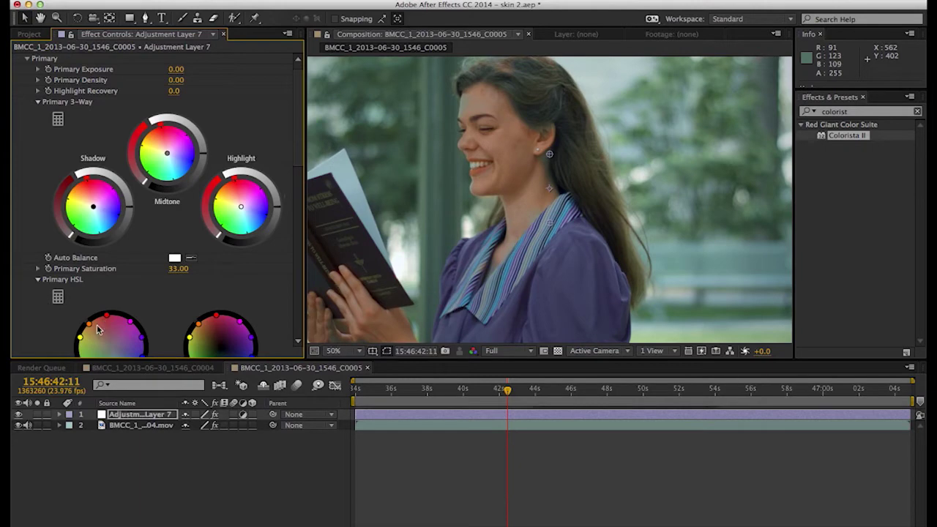
Step: Expand the Master group and set Master Saturation to -20
{"action": "scroll", "coordinate": [96, 330], "scroll_direction": "down", "scroll_amount": 8}
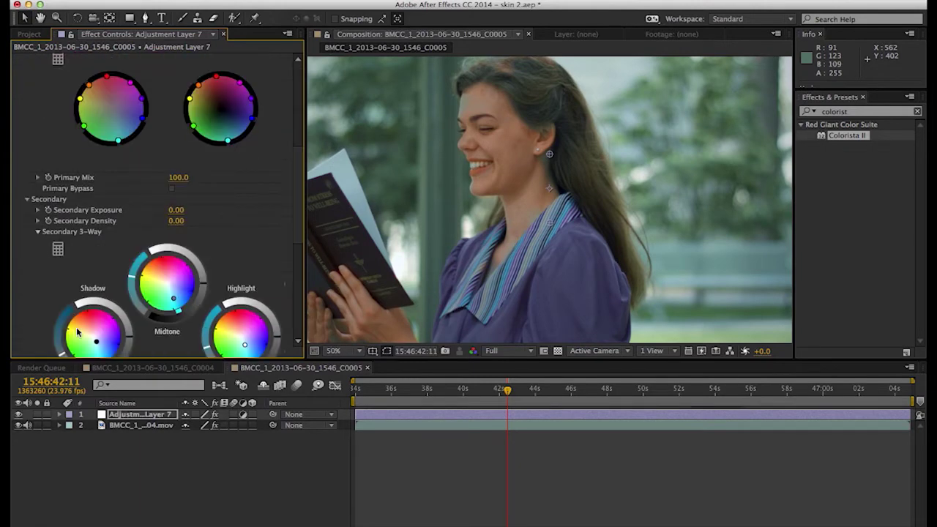
{"action": "scroll", "coordinate": [80, 333], "scroll_direction": "down", "scroll_amount": 2}
{"action": "scroll", "coordinate": [160, 341], "scroll_direction": "down", "scroll_amount": 3}
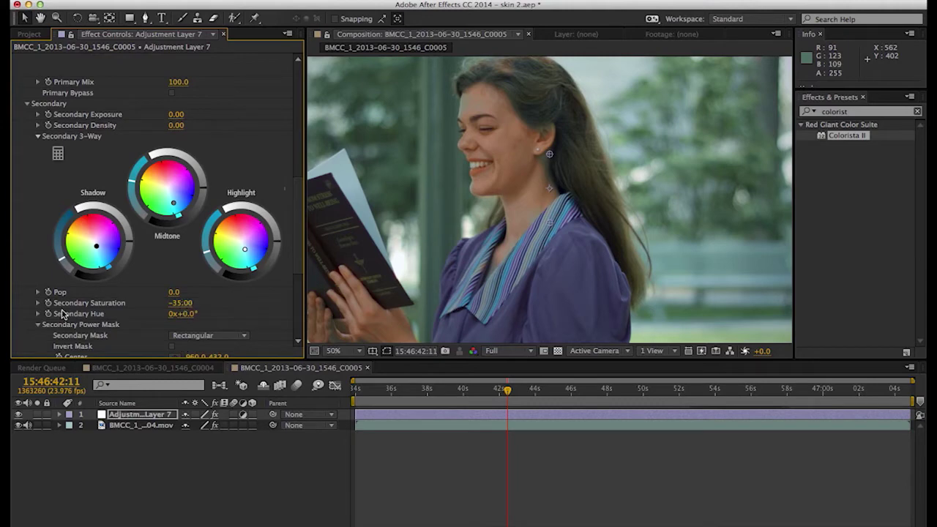
{"action": "scroll", "coordinate": [44, 308], "scroll_direction": "down", "scroll_amount": 10}
{"action": "left_click", "coordinate": [28, 341]}
{"action": "scroll", "coordinate": [29, 344], "scroll_direction": "down", "scroll_amount": 13}
{"action": "scroll", "coordinate": [29, 341], "scroll_direction": "down", "scroll_amount": 11}
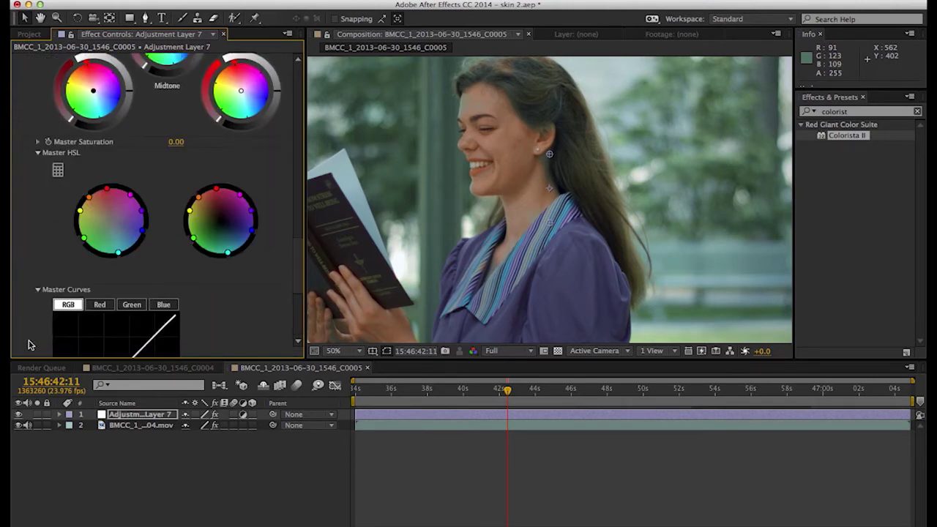
{"action": "scroll", "coordinate": [167, 86], "scroll_direction": "up", "scroll_amount": 3}
{"action": "left_click", "coordinate": [176, 86]}
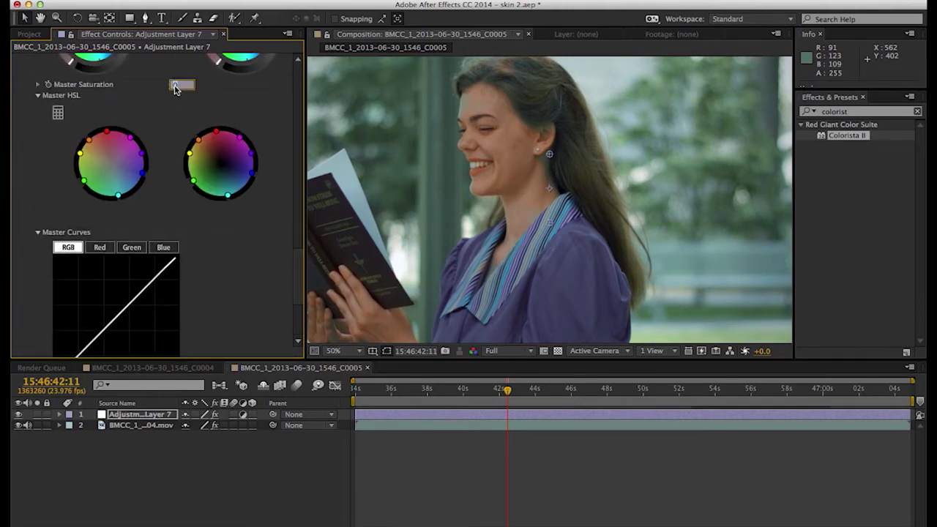
{"action": "type", "text": "-20"}
{"action": "key", "text": "Return"}
Step: Zoom the comp to 25%, try an orange master highlight tint, then undo it
{"action": "key", "text": "comma"}
{"action": "left_click", "coordinate": [26, 60]}
{"action": "left_click", "coordinate": [17, 58]}
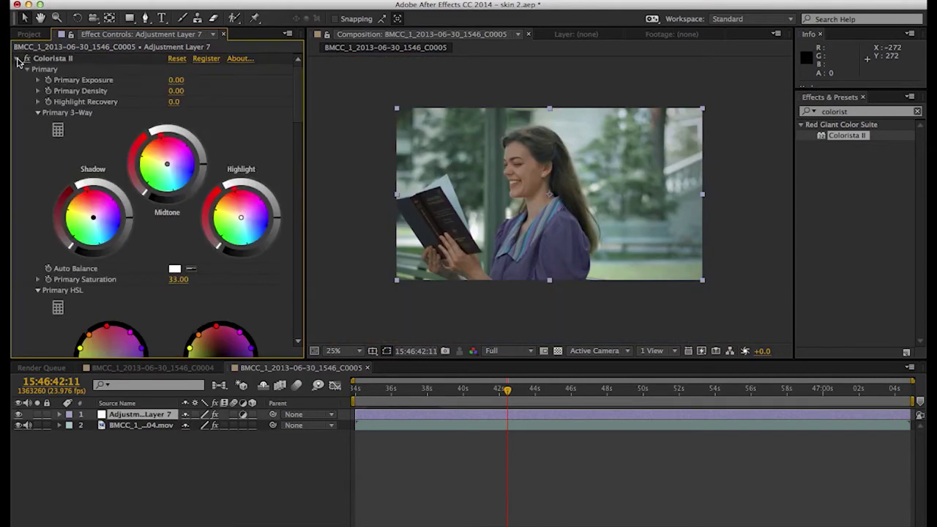
{"action": "left_click", "coordinate": [28, 82]}
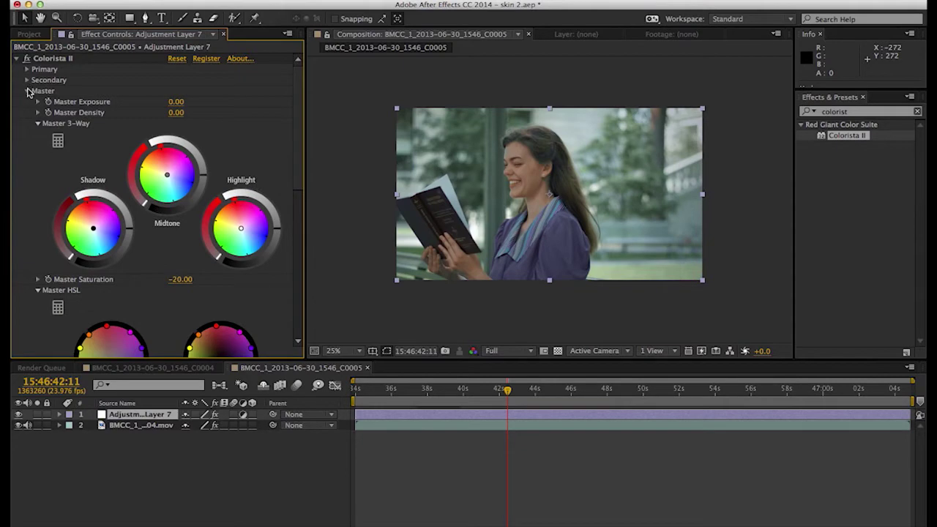
{"action": "left_click_drag", "start_coordinate": [235, 219], "coordinate": [232, 218]}
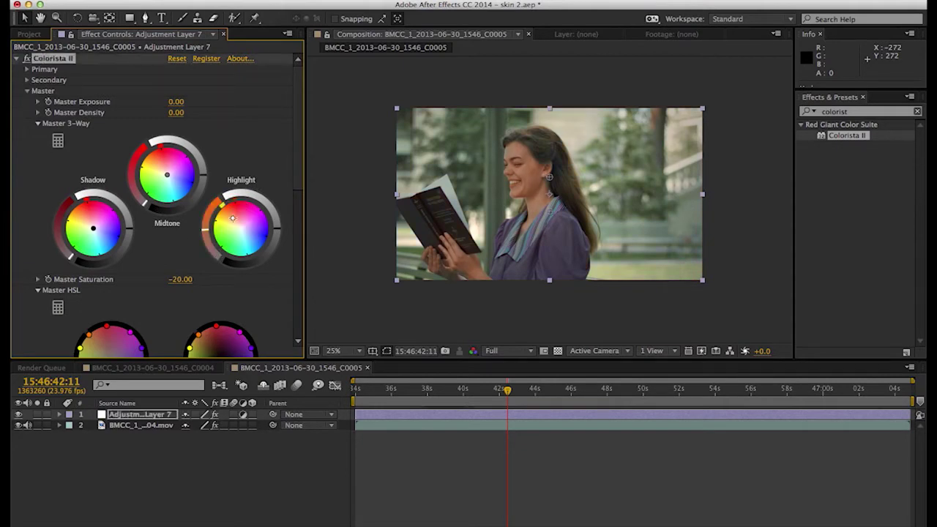
{"action": "key", "text": "super+z"}
{"action": "key", "text": "super+z"}
{"action": "key", "text": "super+z"}
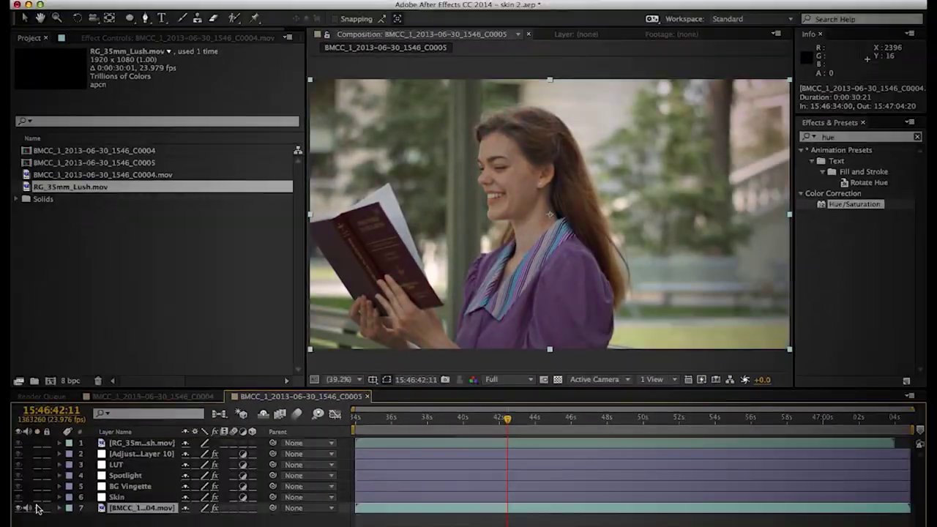
Step: Toggle Solo on the bottom source layer twice to compare ungraded and graded versions
{"action": "left_click", "coordinate": [37, 509]}
{"action": "left_click", "coordinate": [36, 509]}
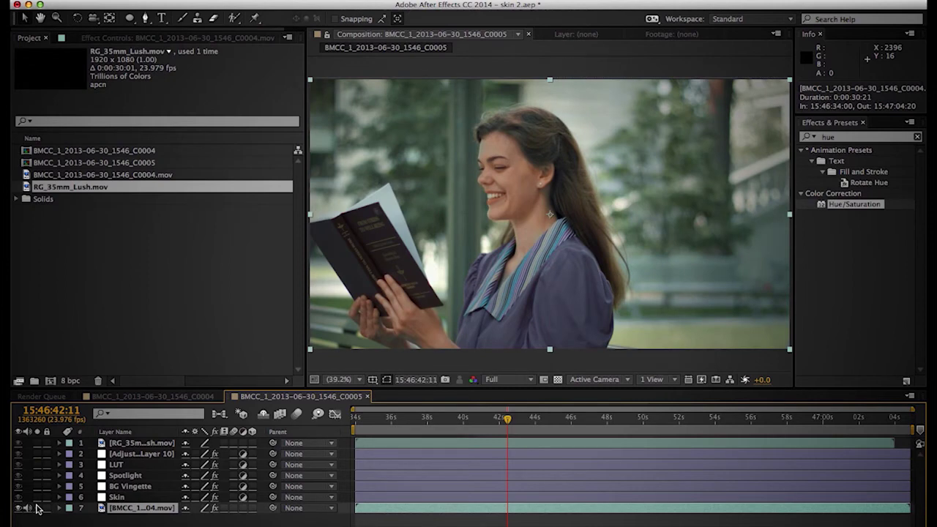
{"action": "left_click", "coordinate": [38, 508]}
{"action": "left_click", "coordinate": [38, 509]}
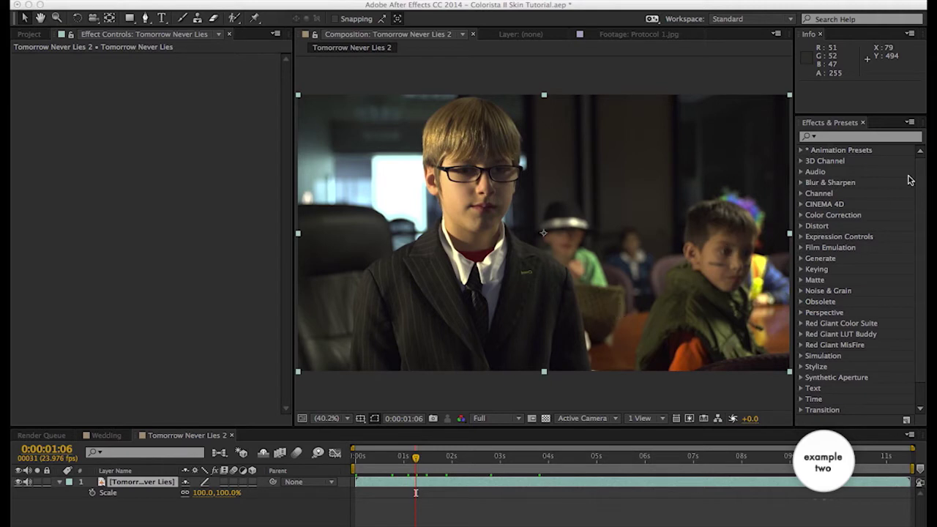
Step: Search 'colorista' in Effects & Presets and drag Colorista II onto the Tomorrow Never Lies layer
{"action": "left_click", "coordinate": [839, 135]}
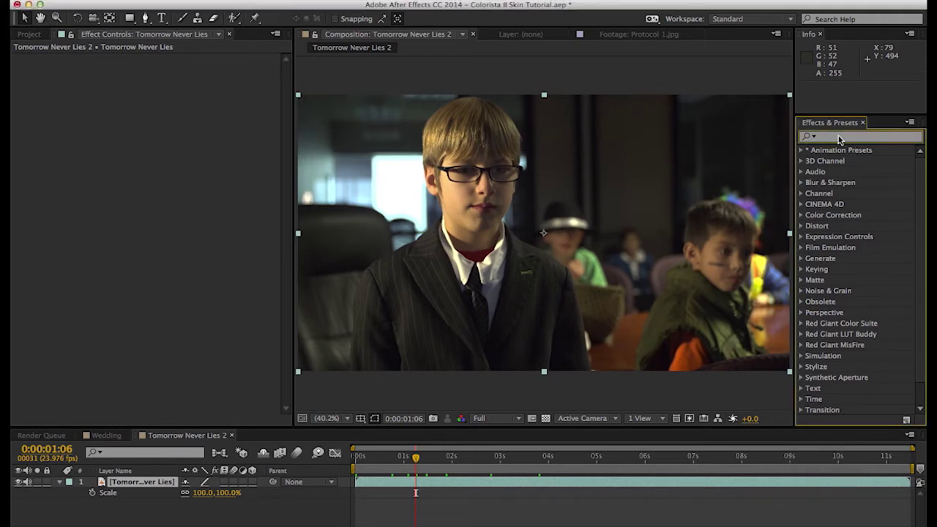
{"action": "type", "text": "colorrist"}
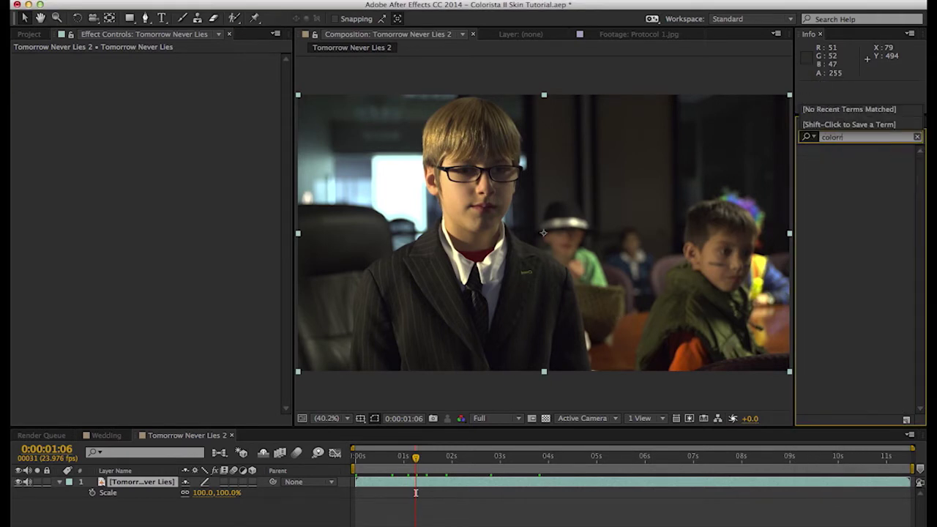
{"action": "key", "text": "BackSpace"}
{"action": "key", "text": "BackSpace"}
{"action": "type", "text": "ista"}
{"action": "left_click_drag", "start_coordinate": [847, 160], "coordinate": [511, 219]}
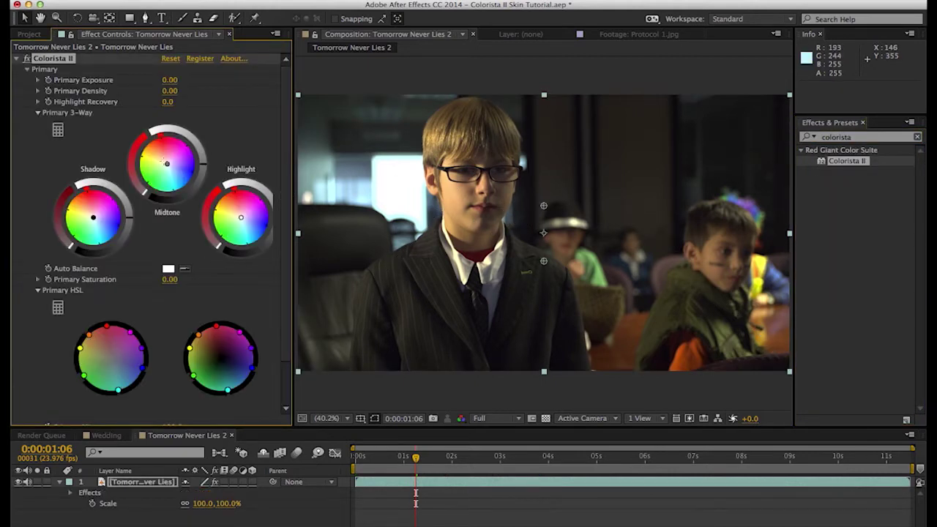
Step: Auto-balance the boy shot from his white shirt, then warm the midtones orange and cool the shadows teal
{"action": "left_click", "coordinate": [185, 270]}
{"action": "left_click", "coordinate": [448, 266]}
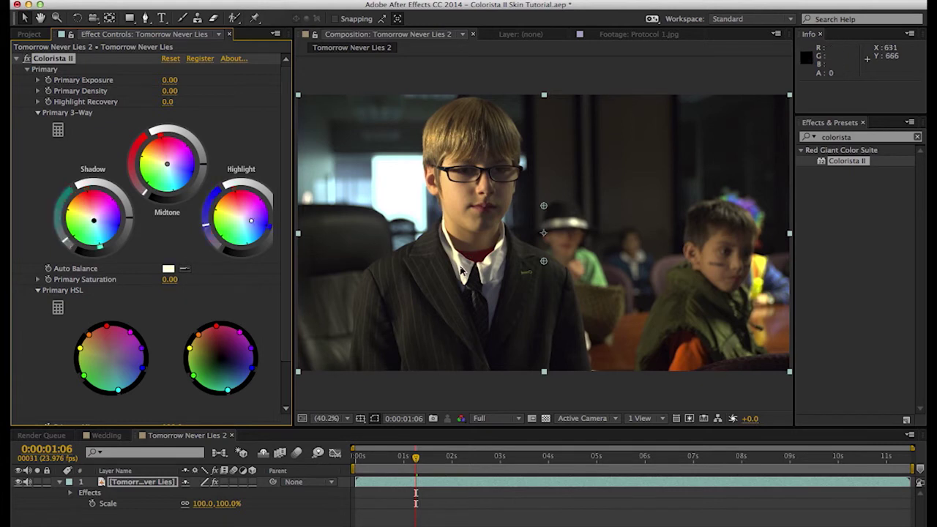
{"action": "left_click_drag", "start_coordinate": [157, 156], "coordinate": [156, 153]}
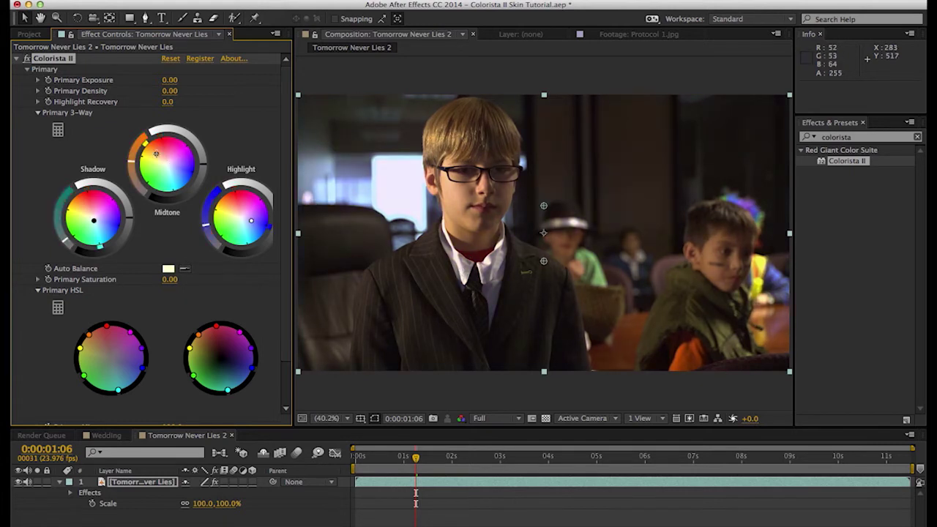
{"action": "left_click", "coordinate": [101, 229]}
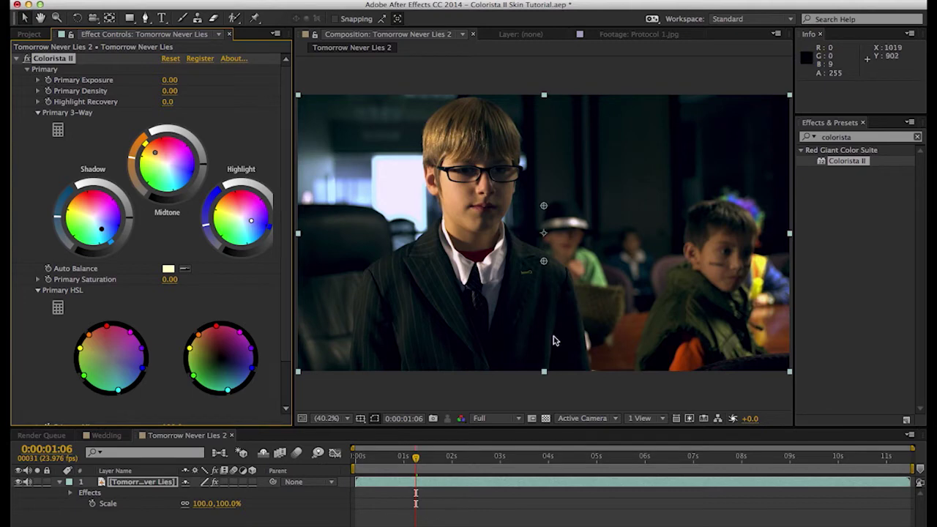
Step: Compare the boy composition with the Protocol 1 and Transformers 4 stills, then return to the Colorista II settings
{"action": "left_click", "coordinate": [617, 34]}
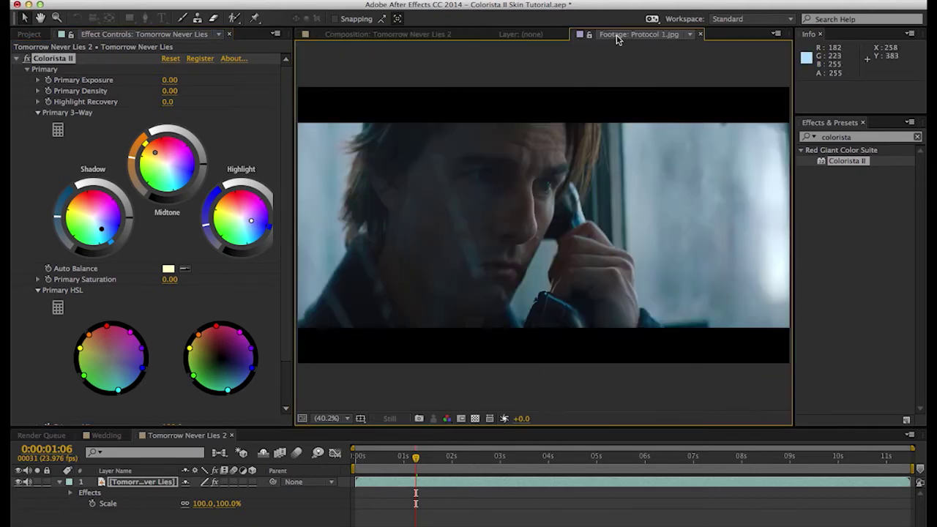
{"action": "left_click", "coordinate": [381, 35]}
{"action": "left_click", "coordinate": [30, 34]}
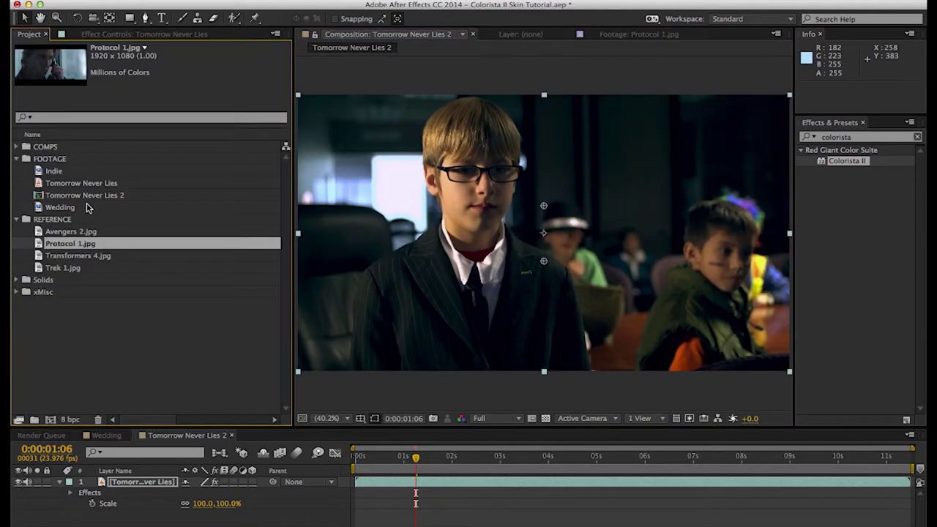
{"action": "double_click", "coordinate": [54, 257]}
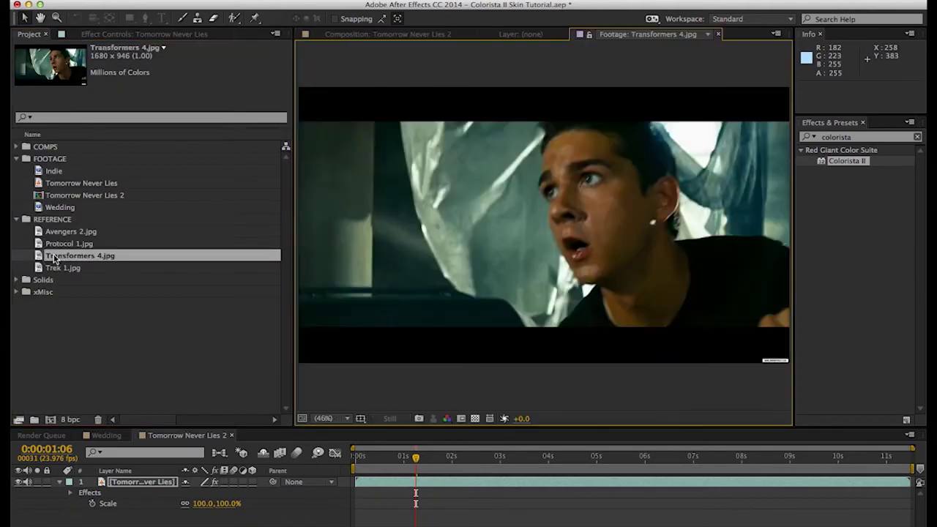
{"action": "left_click", "coordinate": [370, 34]}
{"action": "left_click", "coordinate": [626, 33]}
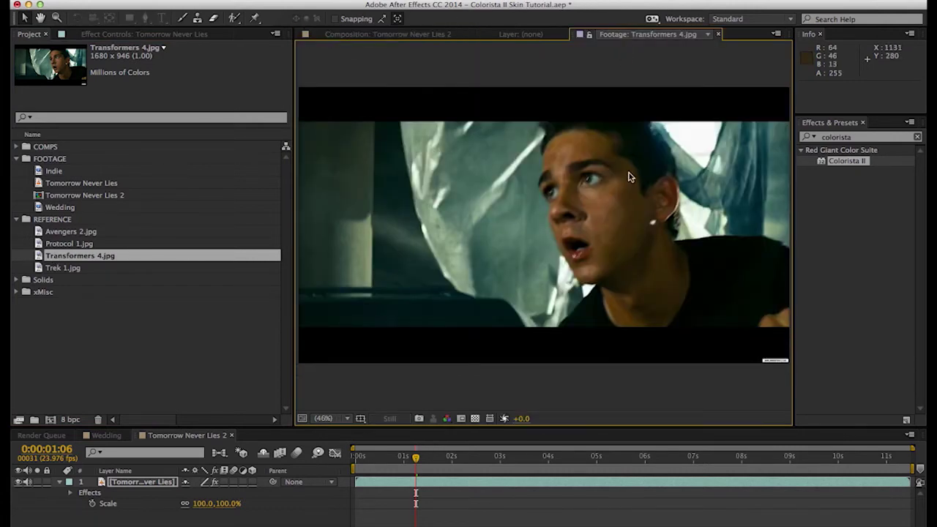
{"action": "left_click", "coordinate": [377, 32]}
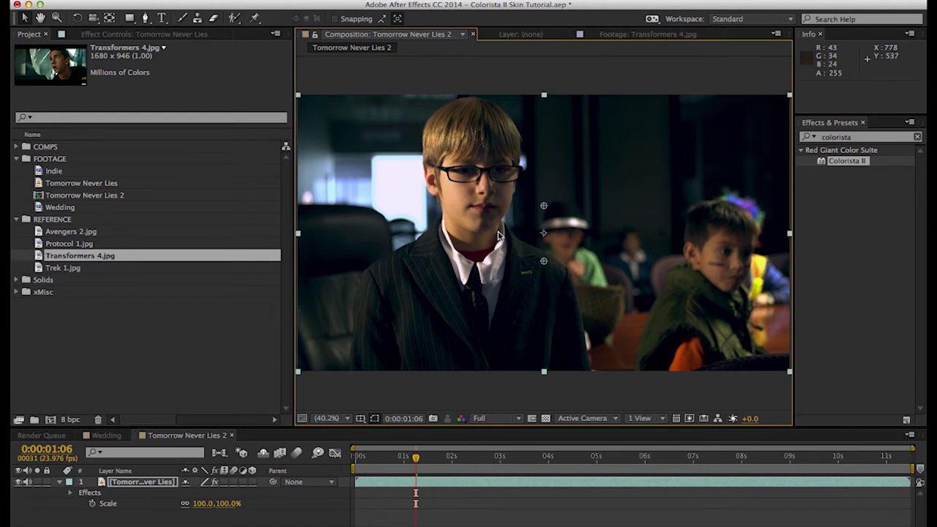
{"action": "left_click", "coordinate": [145, 35]}
Step: Duplicate the boy clip layer and delete Colorista II from the top copy
{"action": "left_click", "coordinate": [123, 483]}
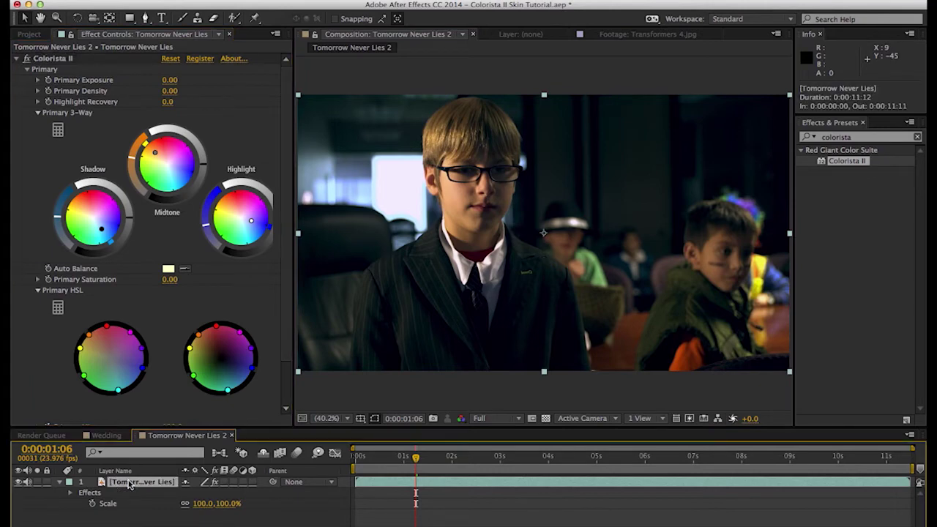
{"action": "key", "text": "ctrl+d"}
{"action": "left_click", "coordinate": [63, 59]}
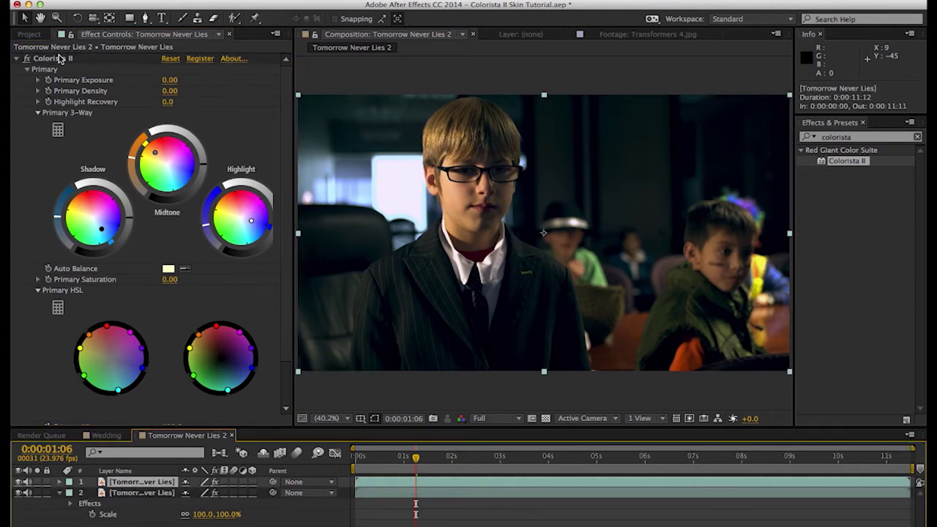
{"action": "key", "text": "Delete"}
Step: Rename the lower copy to DSLR and apply Colorista II to the top Tomorrow Never Lies layer
{"action": "double_click", "coordinate": [124, 494]}
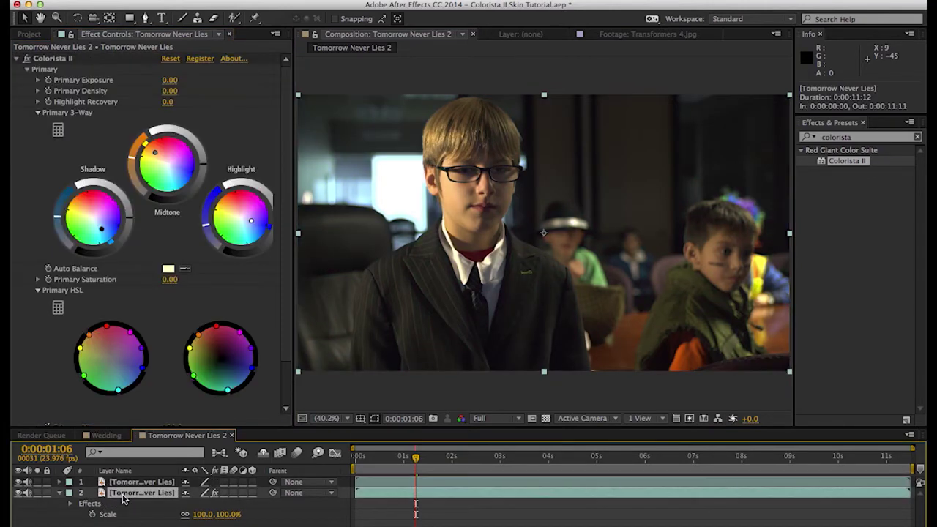
{"action": "right_click", "coordinate": [149, 495]}
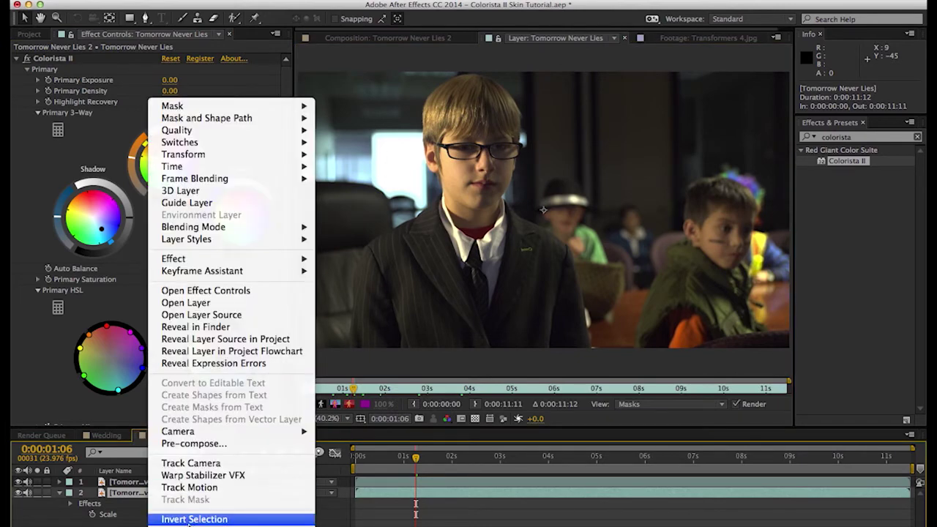
{"action": "key", "text": "Escape"}
{"action": "key", "text": "Return"}
{"action": "type", "text": "DSLR"}
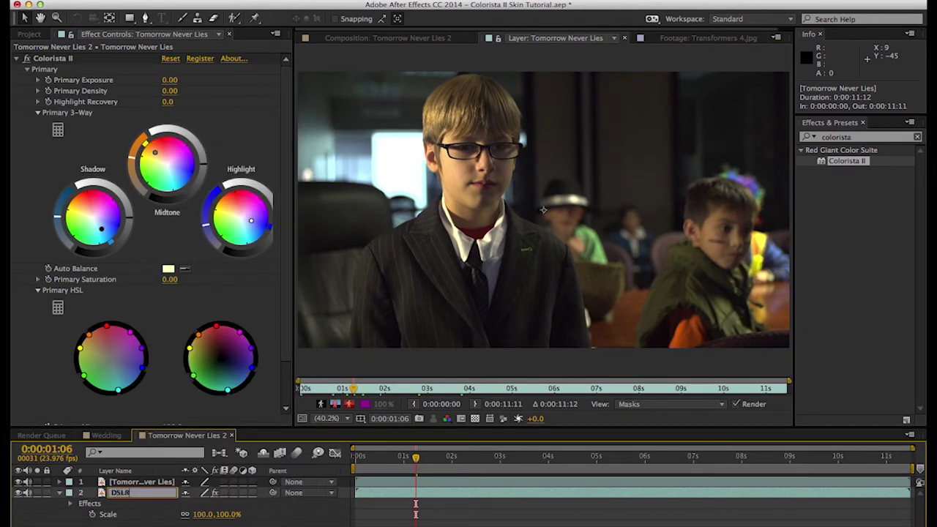
{"action": "key", "text": "Return"}
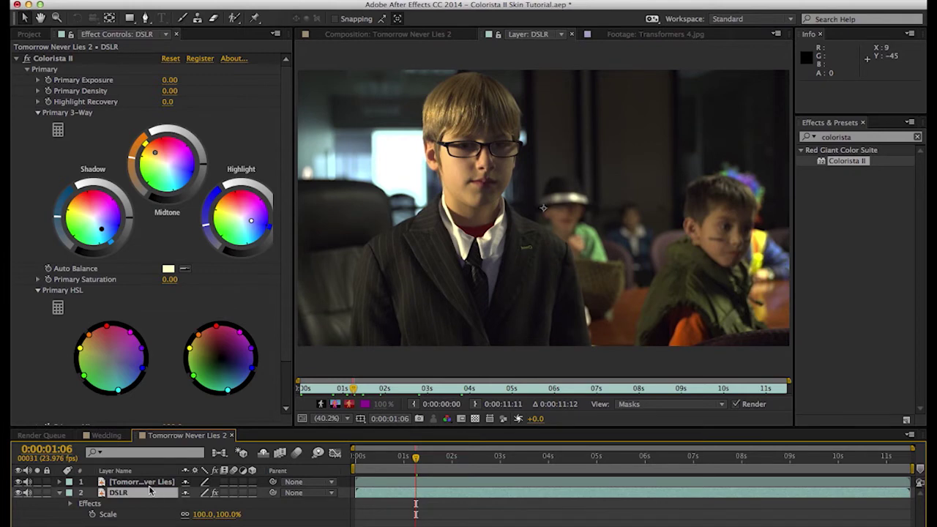
{"action": "left_click", "coordinate": [142, 482]}
{"action": "left_click_drag", "start_coordinate": [838, 163], "coordinate": [185, 274]}
Step: Auto-balance the top layer's Colorista II from the boy's white shirt
{"action": "left_click", "coordinate": [414, 35]}
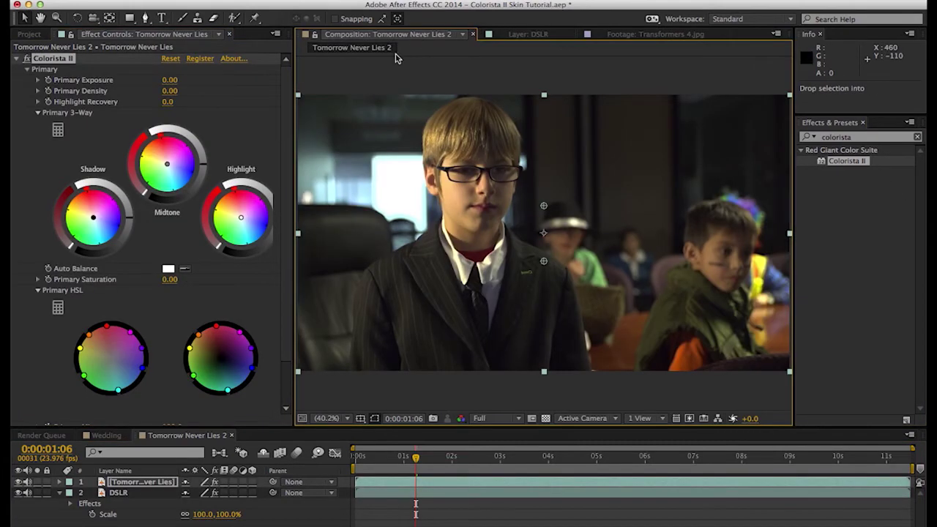
{"action": "left_click", "coordinate": [183, 269]}
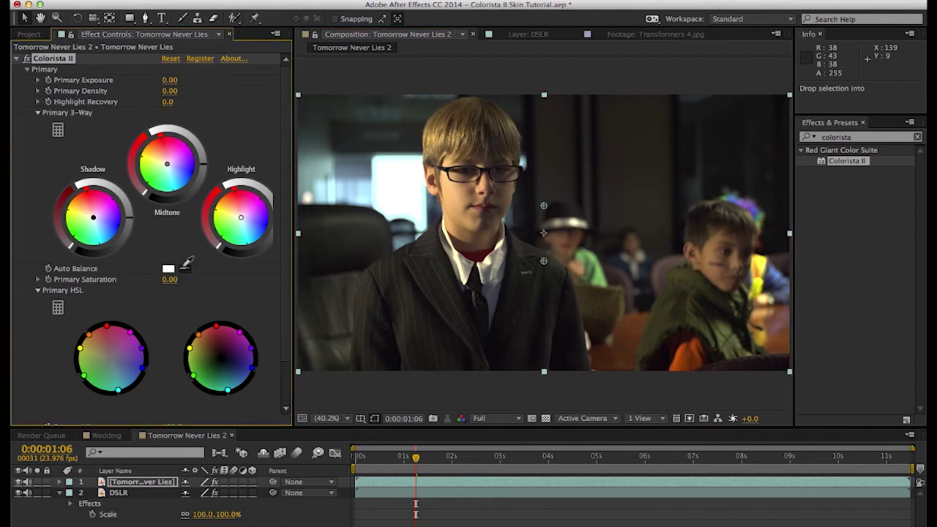
{"action": "left_click", "coordinate": [468, 259]}
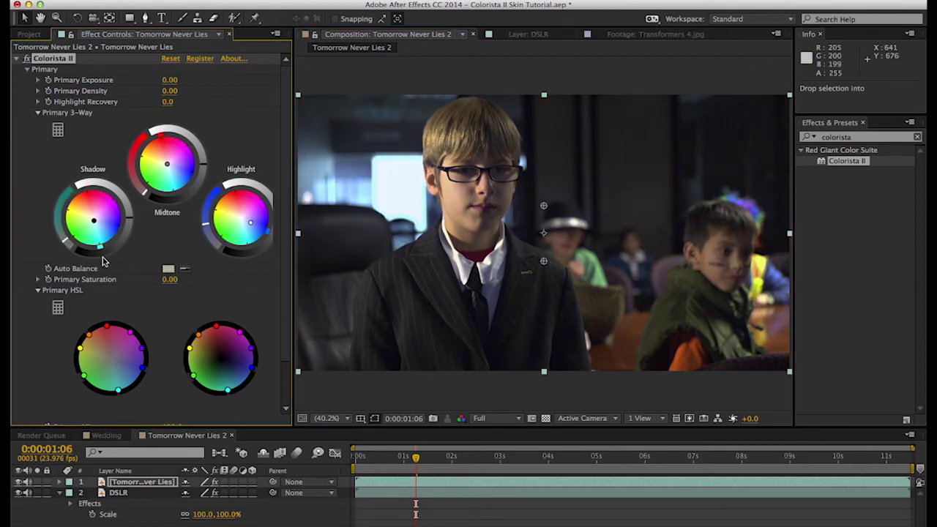
Step: Turn on Show Skin Overlay and inspect the detected skin on the boy's face
{"action": "scroll", "coordinate": [53, 329], "scroll_direction": "down", "scroll_amount": 2}
{"action": "left_click", "coordinate": [26, 418]}
{"action": "scroll", "coordinate": [25, 423], "scroll_direction": "down", "scroll_amount": 1}
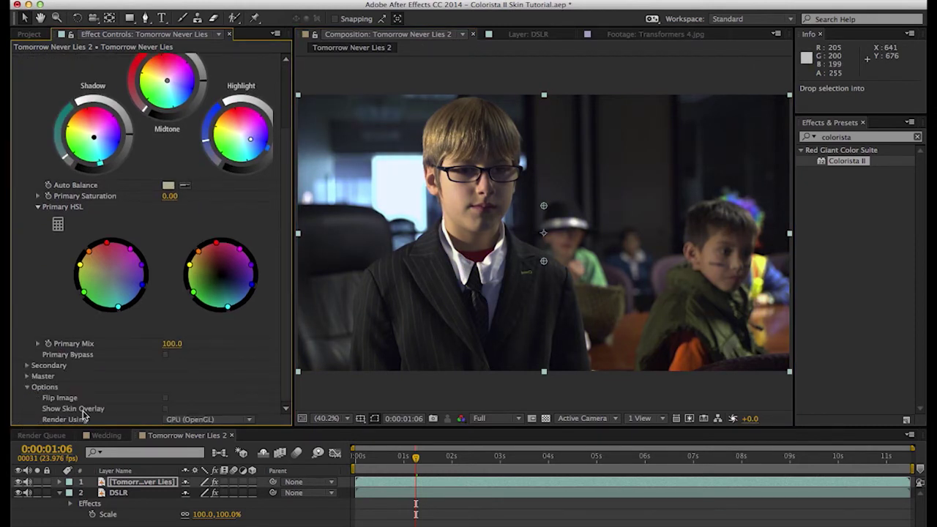
{"action": "left_click", "coordinate": [166, 409]}
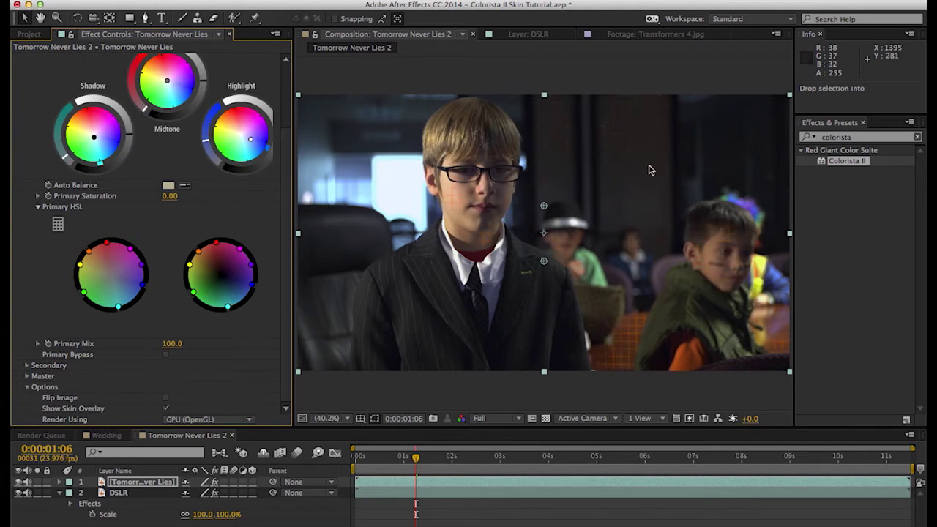
{"action": "scroll", "coordinate": [475, 209], "scroll_direction": "up", "scroll_amount": 1}
{"action": "left_click_drag", "start_coordinate": [446, 182], "coordinate": [644, 212]}
{"action": "scroll", "coordinate": [445, 222], "scroll_direction": "up", "scroll_amount": 3}
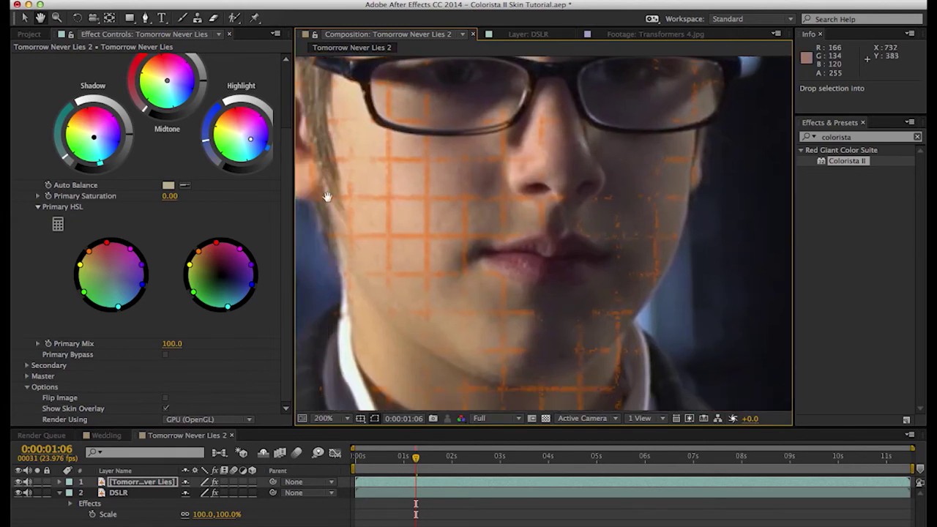
{"action": "left_click", "coordinate": [87, 242]}
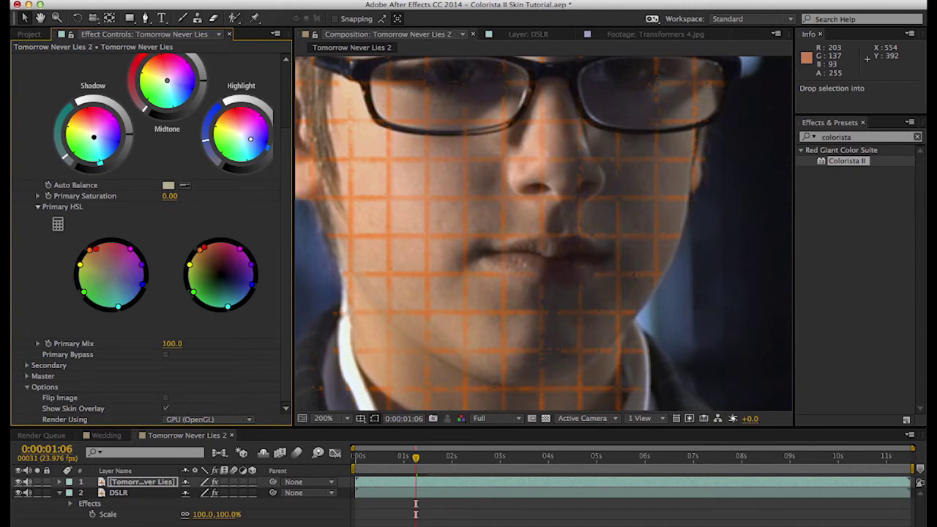
Step: Collapse the Primary settings, expand Secondary, and open the Colorista Keyer for the skin key
{"action": "scroll", "coordinate": [393, 231], "scroll_direction": "down", "scroll_amount": 3}
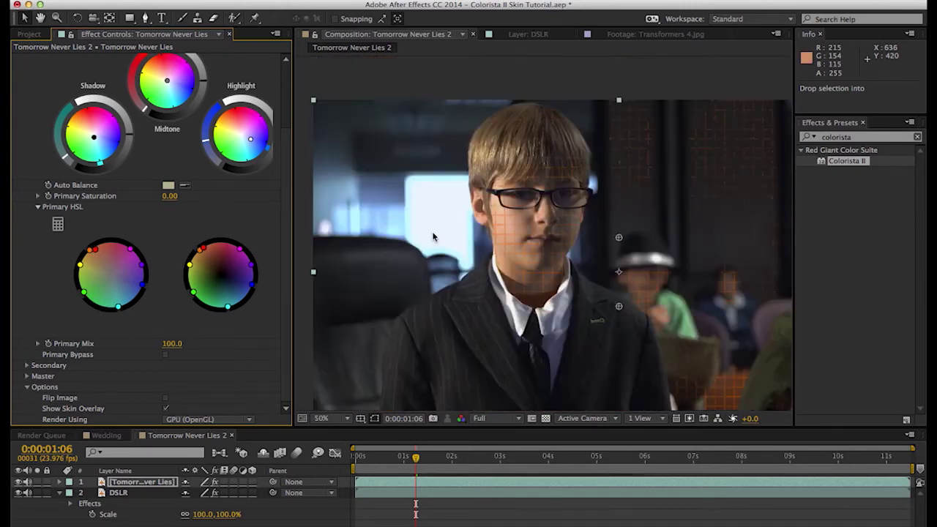
{"action": "scroll", "coordinate": [432, 236], "scroll_direction": "up", "scroll_amount": 2}
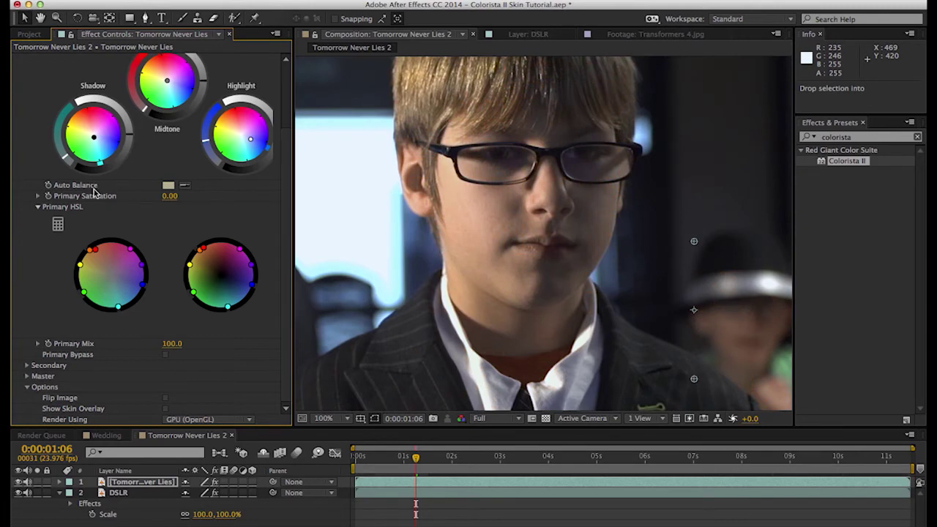
{"action": "scroll", "coordinate": [86, 194], "scroll_direction": "up", "scroll_amount": 3}
{"action": "left_click", "coordinate": [27, 69]}
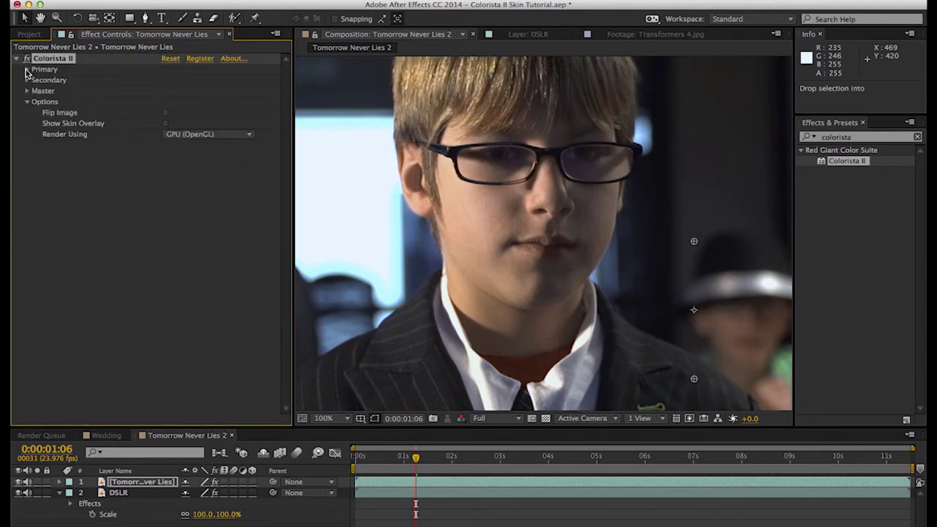
{"action": "left_click", "coordinate": [28, 80]}
{"action": "scroll", "coordinate": [39, 274], "scroll_direction": "down", "scroll_amount": 3}
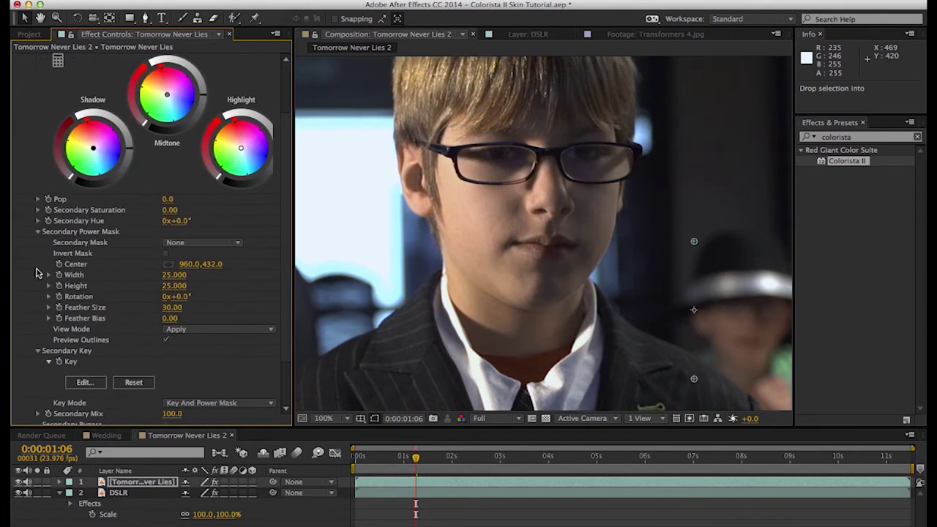
{"action": "left_click", "coordinate": [85, 381]}
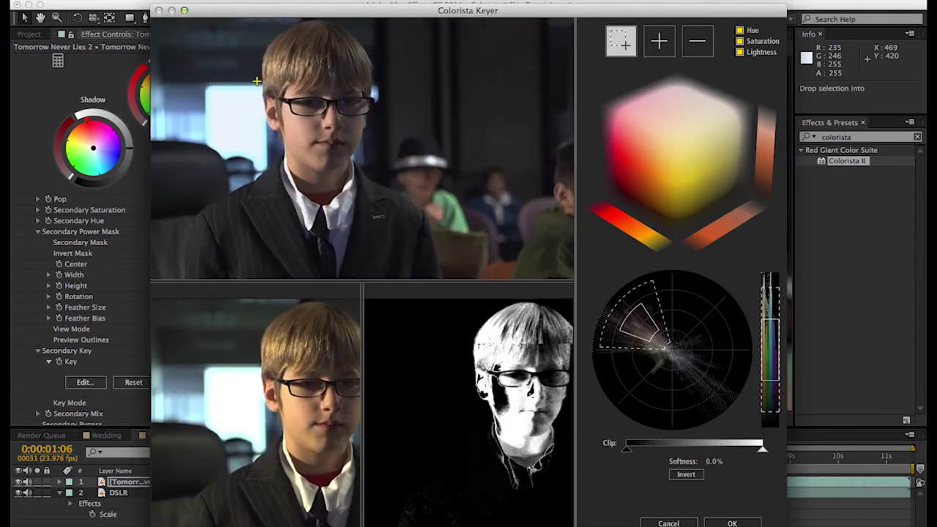
Step: Sample the boy's face and neck, refine the key range, add more skin, and soften it to 12.4%
{"action": "mouse_move", "coordinate": [321, 110]}
{"action": "left_mouse_down"}
{"action": "mouse_move", "coordinate": [304, 122]}
{"action": "mouse_move", "coordinate": [341, 177]}
{"action": "left_mouse_up"}
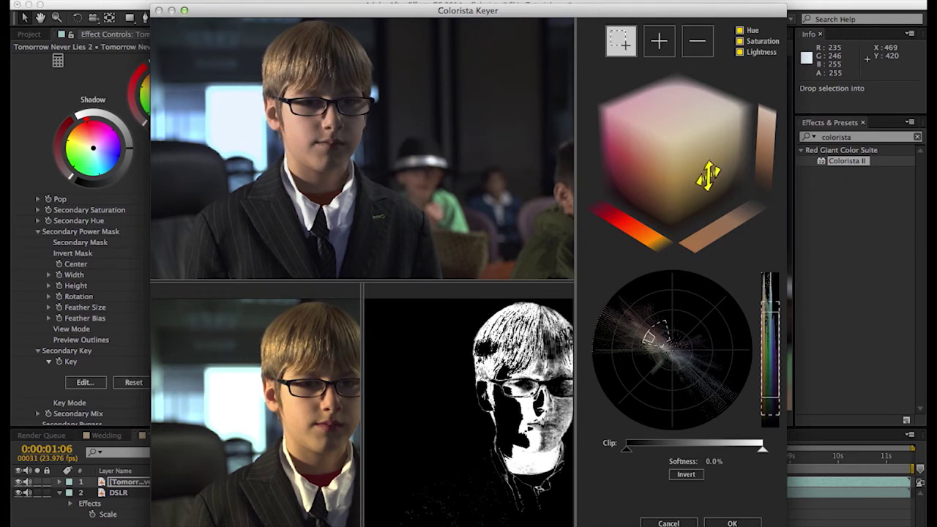
{"action": "mouse_move", "coordinate": [708, 175]}
{"action": "left_mouse_down"}
{"action": "mouse_move", "coordinate": [657, 190]}
{"action": "mouse_move", "coordinate": [655, 171]}
{"action": "mouse_move", "coordinate": [656, 188]}
{"action": "left_mouse_up"}
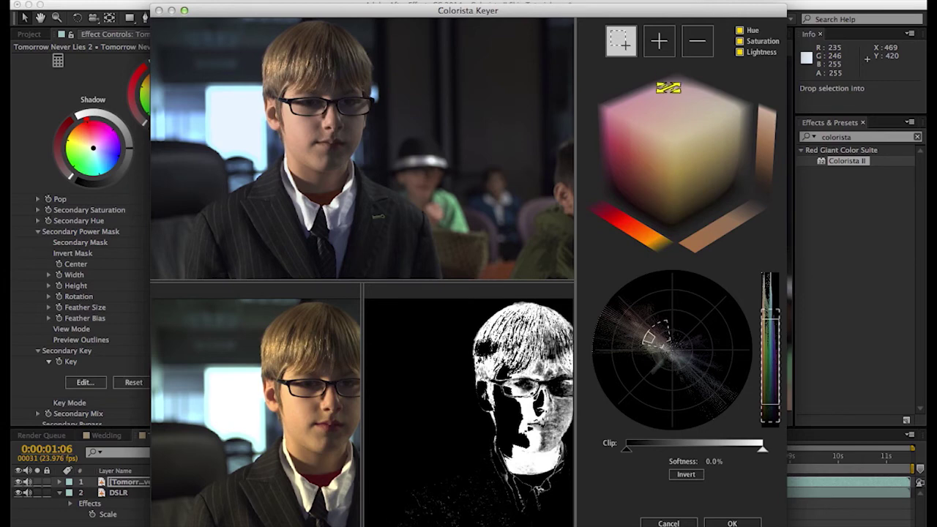
{"action": "mouse_move", "coordinate": [668, 88]}
{"action": "left_mouse_down"}
{"action": "mouse_move", "coordinate": [696, 110]}
{"action": "mouse_move", "coordinate": [643, 190]}
{"action": "left_mouse_up"}
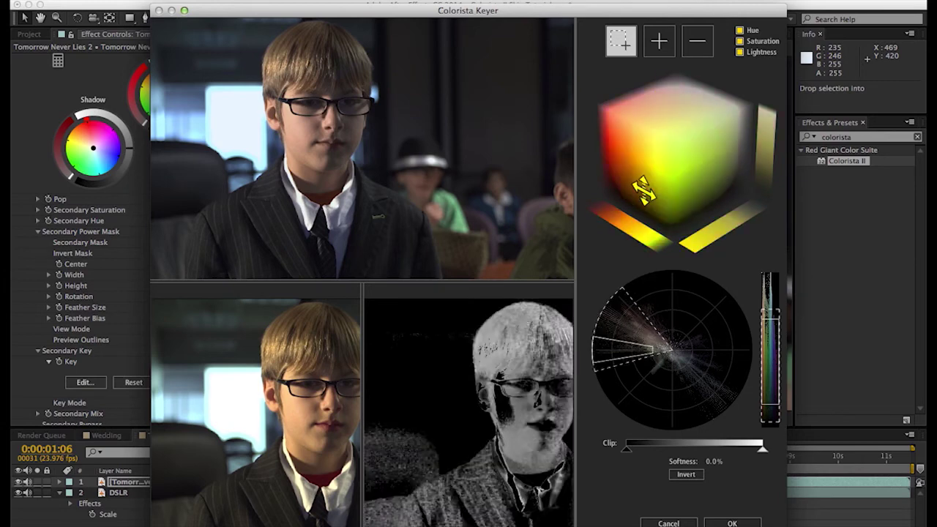
{"action": "key", "text": "shift"}
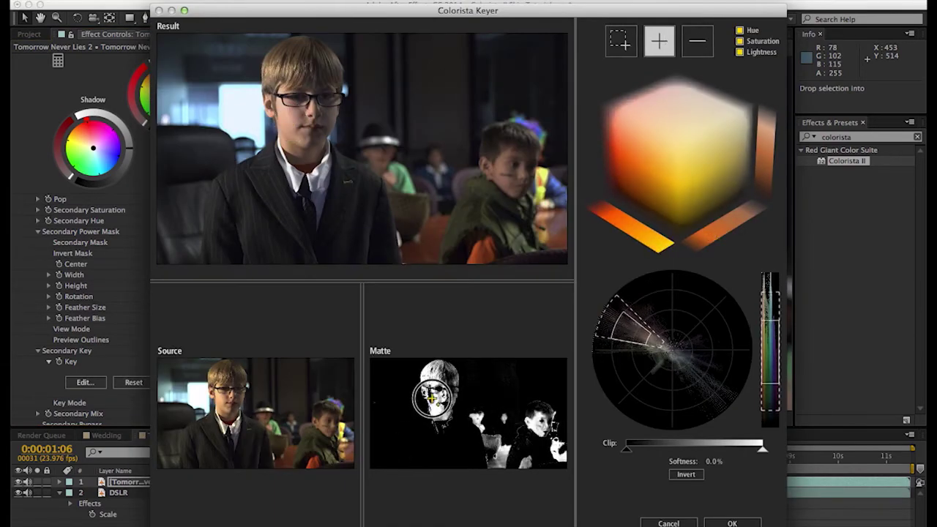
{"action": "left_click", "coordinate": [432, 397]}
{"action": "mouse_move", "coordinate": [711, 157]}
{"action": "left_mouse_down"}
{"action": "mouse_move", "coordinate": [724, 221]}
{"action": "mouse_move", "coordinate": [743, 173]}
{"action": "left_mouse_up"}
{"action": "key", "text": "Return"}
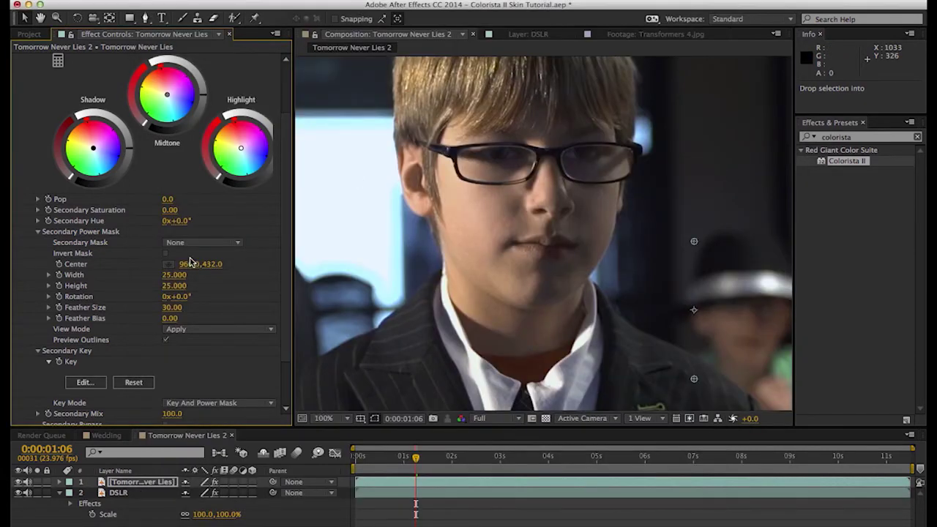
Step: Set the secondary to a 100×100 rectangular power mask with Key Mode Power Mask Minus Key
{"action": "left_click", "coordinate": [198, 243]}
{"action": "left_click", "coordinate": [200, 265]}
{"action": "key", "text": "comma"}
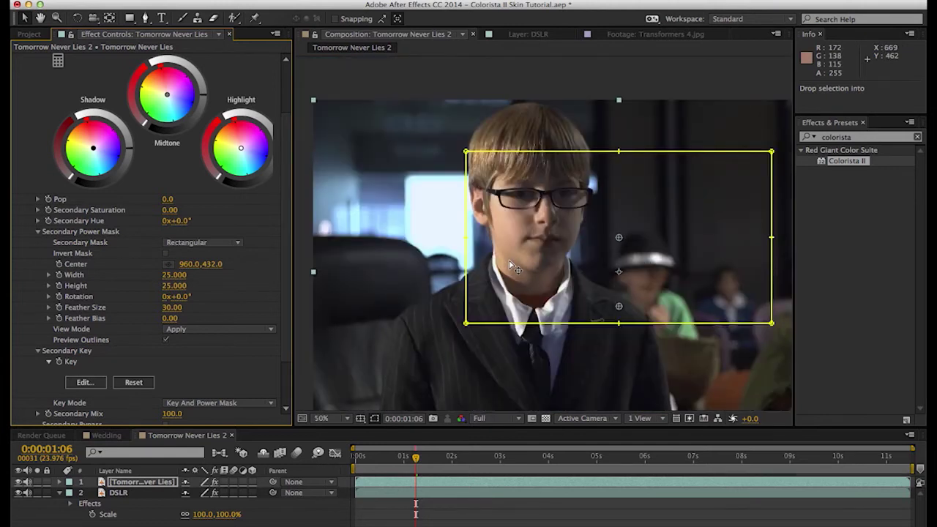
{"action": "left_click", "coordinate": [173, 274]}
{"action": "type", "text": "100"}
{"action": "key", "text": "Return"}
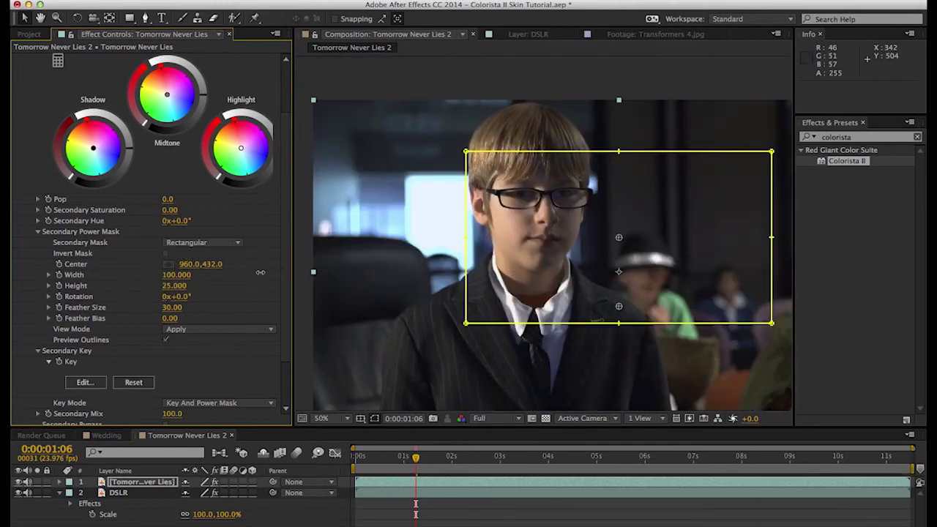
{"action": "left_click", "coordinate": [174, 286]}
{"action": "type", "text": "100"}
{"action": "key", "text": "Return"}
{"action": "key", "text": "comma"}
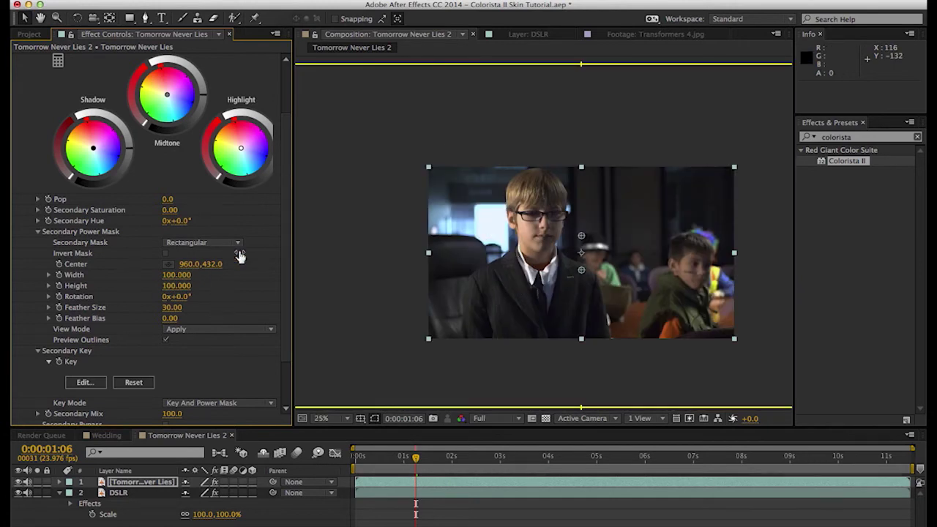
{"action": "left_click", "coordinate": [217, 402]}
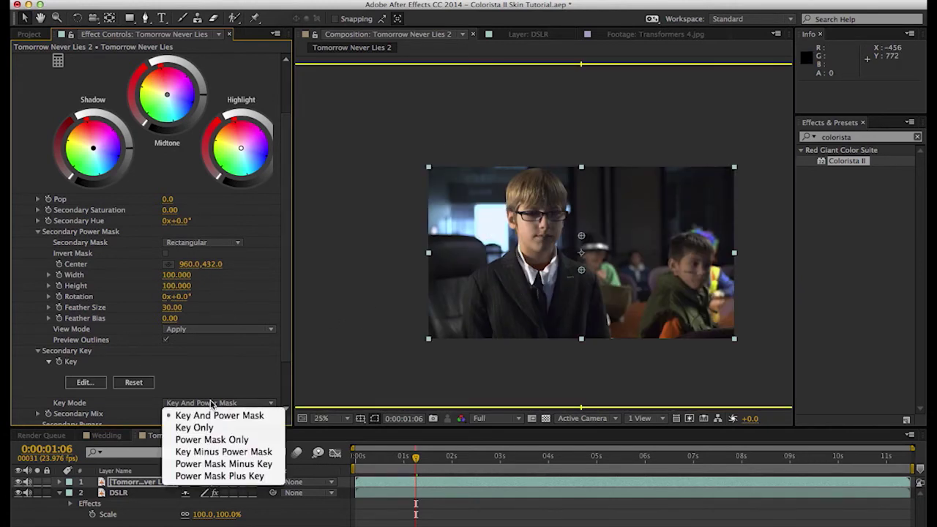
{"action": "left_click", "coordinate": [224, 465]}
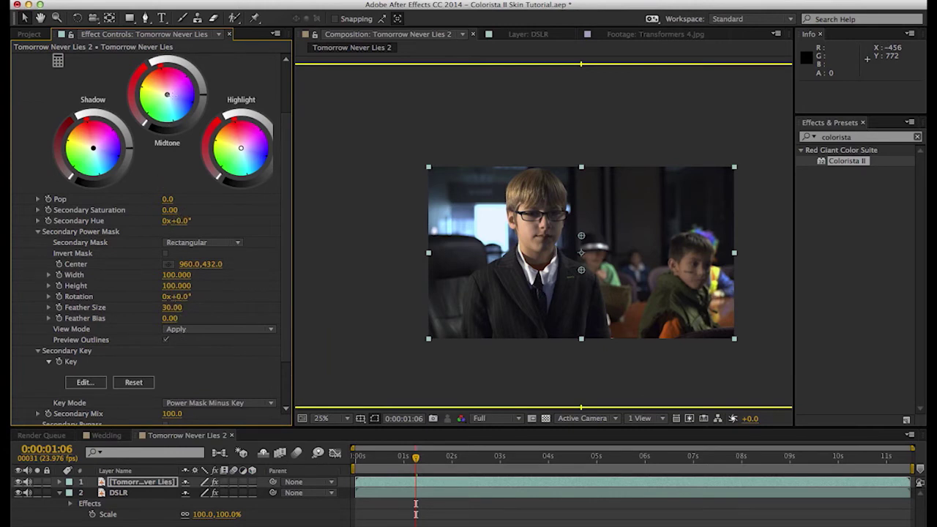
Step: Fit the frame in the viewer, nudge the secondary midtones toward blue and push the shadows teal
{"action": "left_click_drag", "start_coordinate": [161, 73], "coordinate": [156, 107]}
{"action": "key", "text": "super+z"}
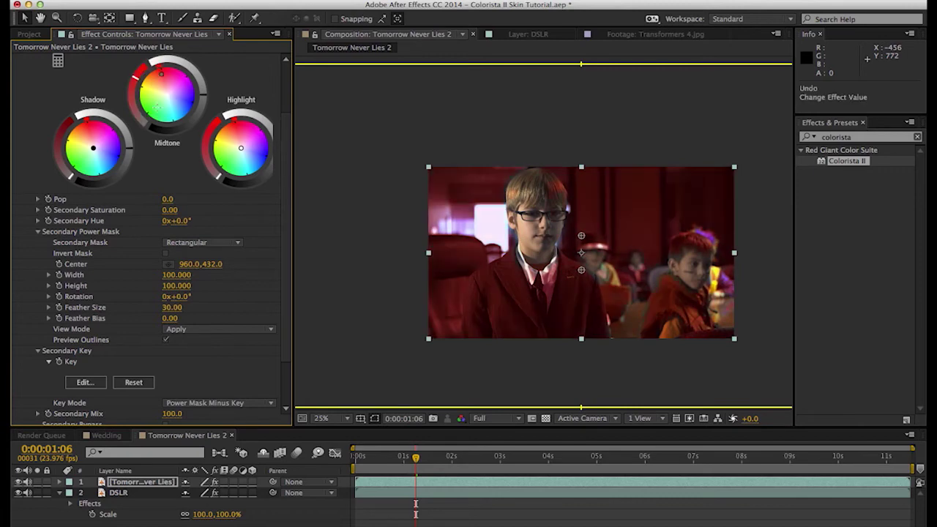
{"action": "key", "text": "period"}
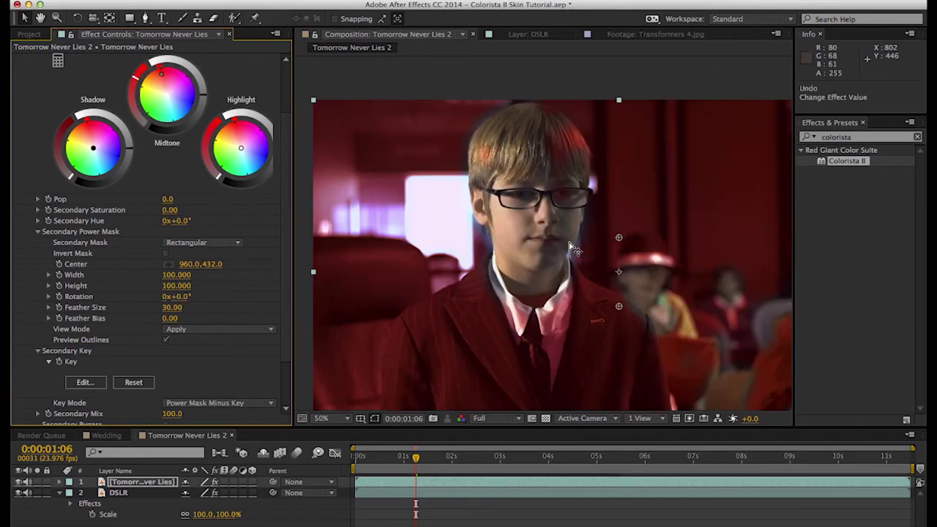
{"action": "key", "text": "super+z"}
{"action": "left_click", "coordinate": [348, 419]}
{"action": "left_click", "coordinate": [328, 355]}
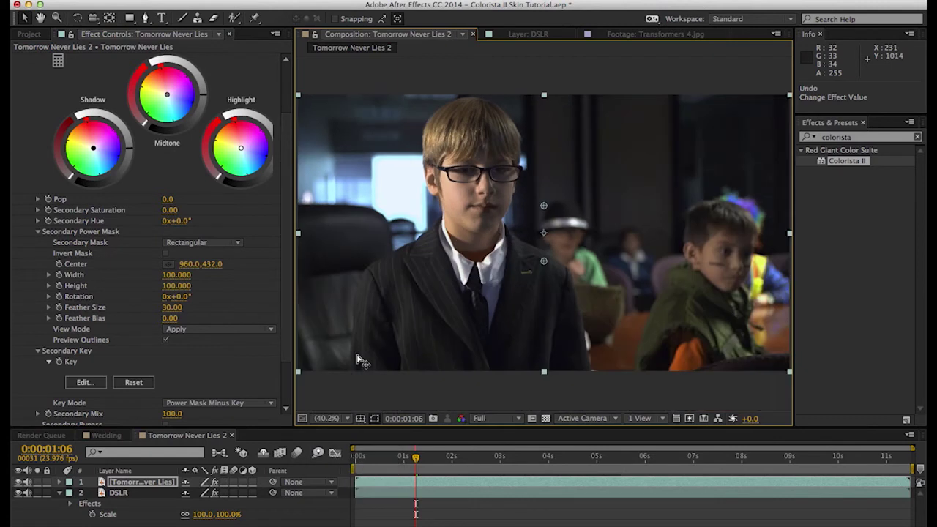
{"action": "left_click_drag", "start_coordinate": [168, 105], "coordinate": [174, 107]}
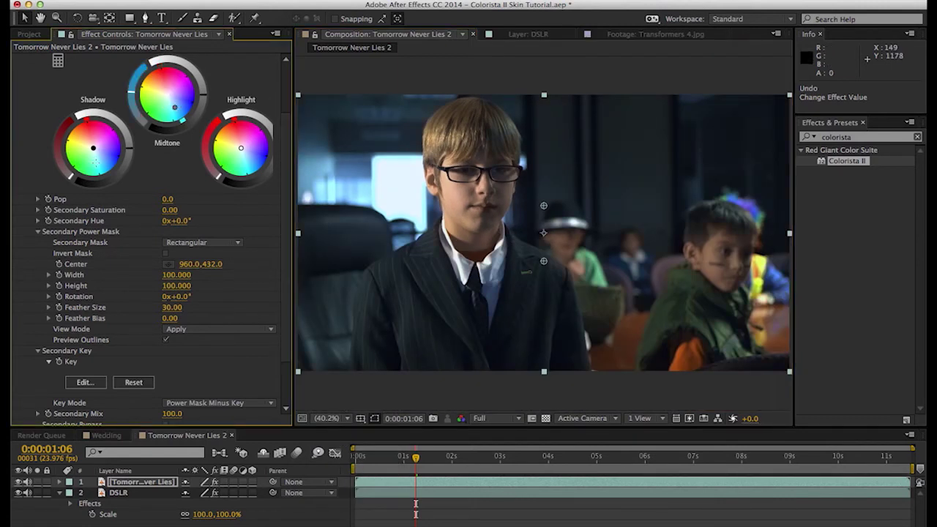
{"action": "left_click_drag", "start_coordinate": [93, 148], "coordinate": [100, 162]}
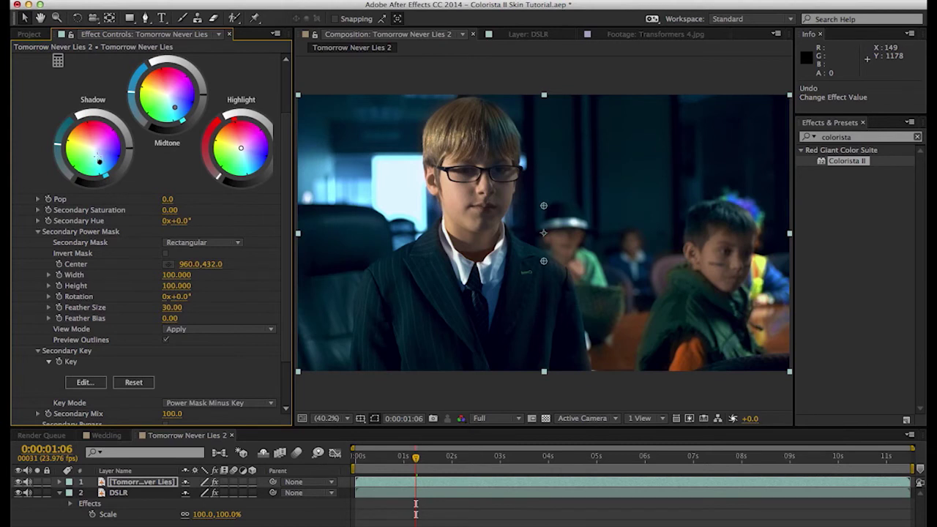
{"action": "left_click_drag", "start_coordinate": [99, 161], "coordinate": [99, 159]}
Step: Warm the secondary highlights toward orange, lower Secondary Saturation to -30, and compare with Transformers 4
{"action": "left_click_drag", "start_coordinate": [293, 164], "coordinate": [324, 163]}
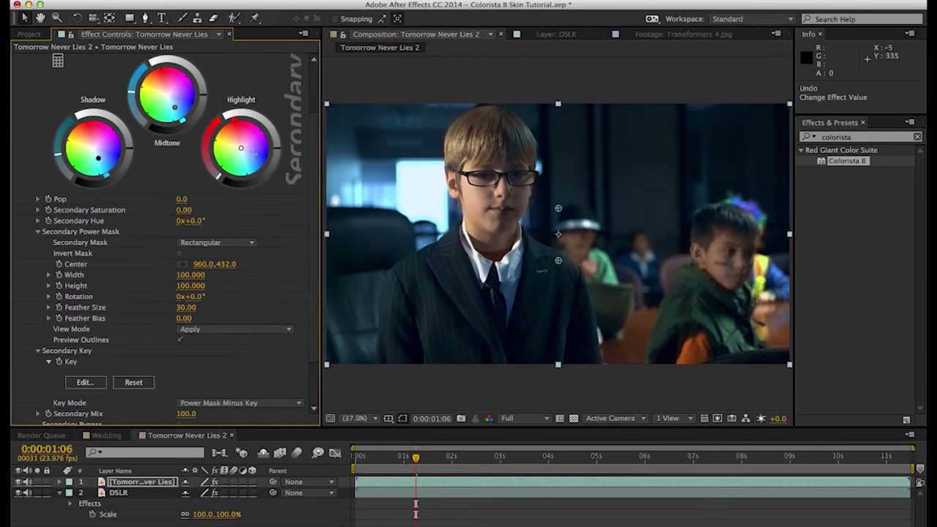
{"action": "left_click_drag", "start_coordinate": [240, 147], "coordinate": [239, 146]}
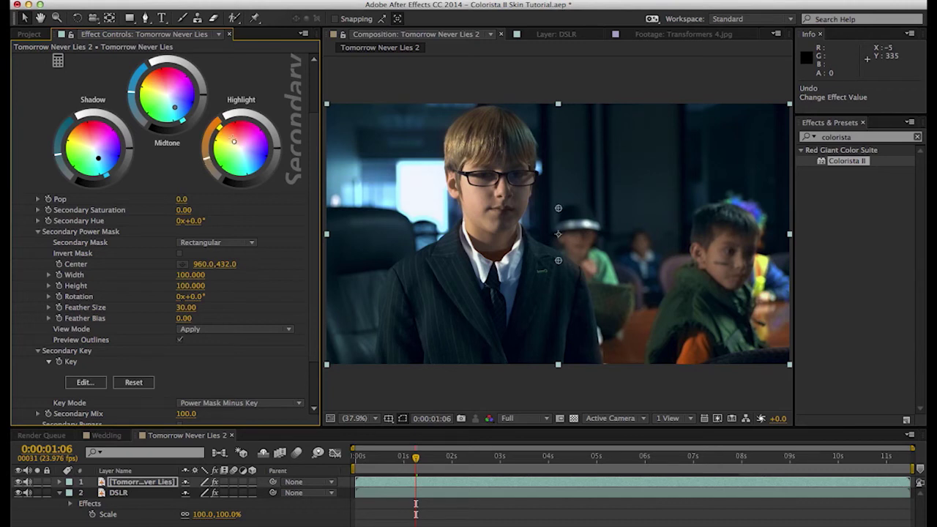
{"action": "left_click_drag", "start_coordinate": [183, 210], "coordinate": [179, 217]}
{"action": "left_click", "coordinate": [685, 33]}
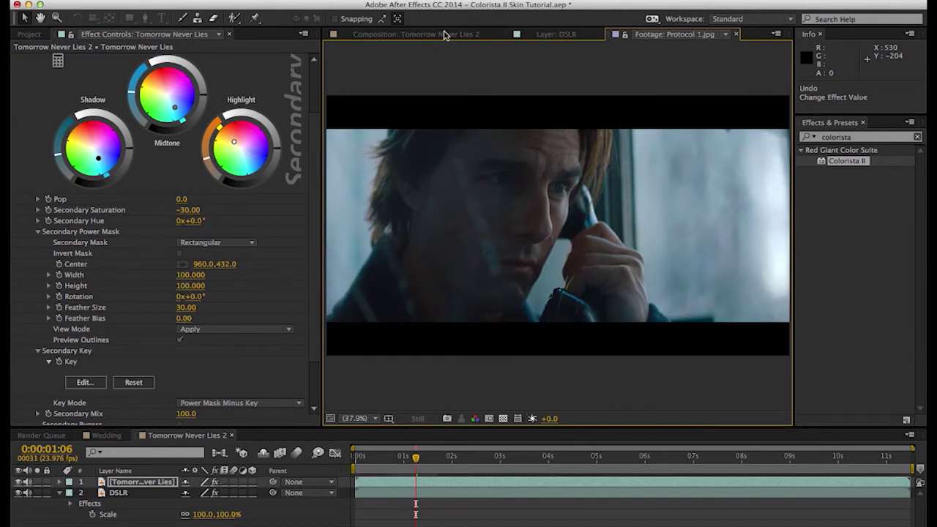
{"action": "left_click", "coordinate": [443, 34]}
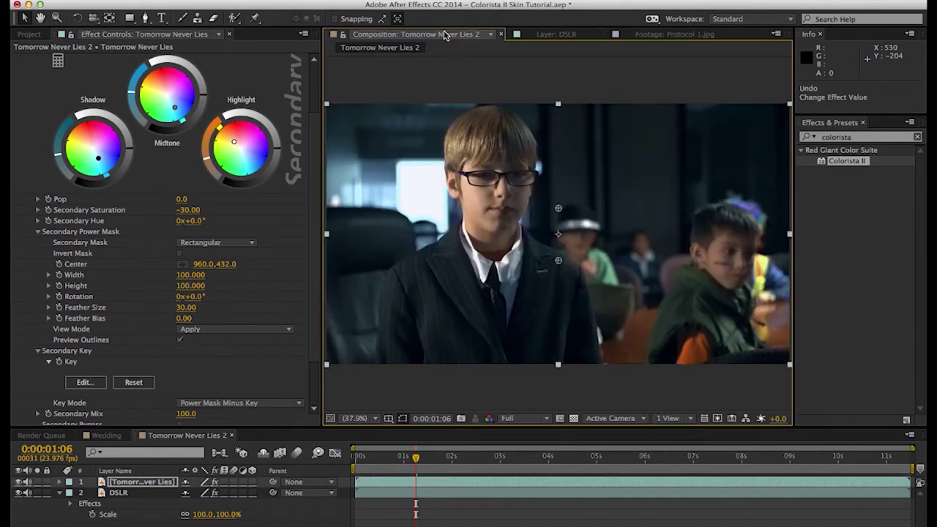
{"action": "left_click", "coordinate": [189, 210]}
Step: Shift the Master HSL orange hue toward red and set Master Saturation to -15
{"action": "scroll", "coordinate": [33, 121], "scroll_direction": "down", "scroll_amount": 3}
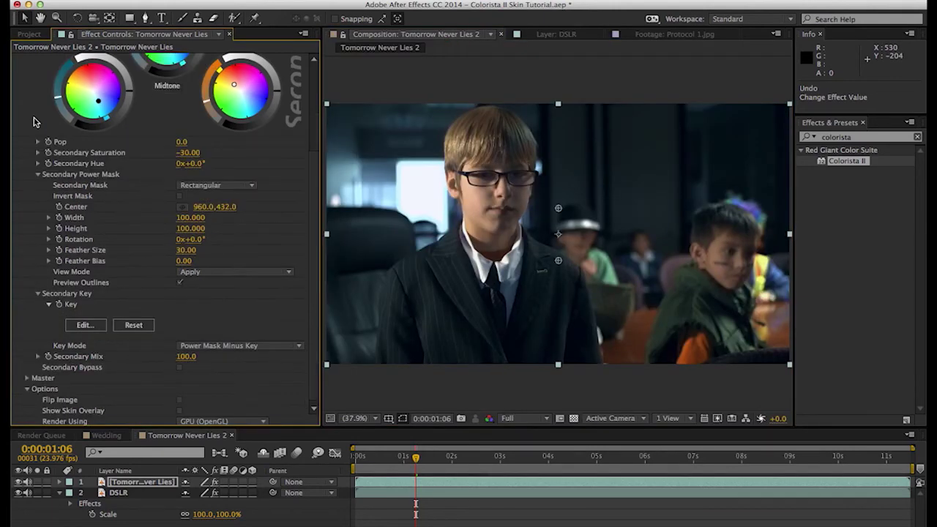
{"action": "left_click", "coordinate": [31, 383]}
{"action": "scroll", "coordinate": [92, 202], "scroll_direction": "down", "scroll_amount": 3}
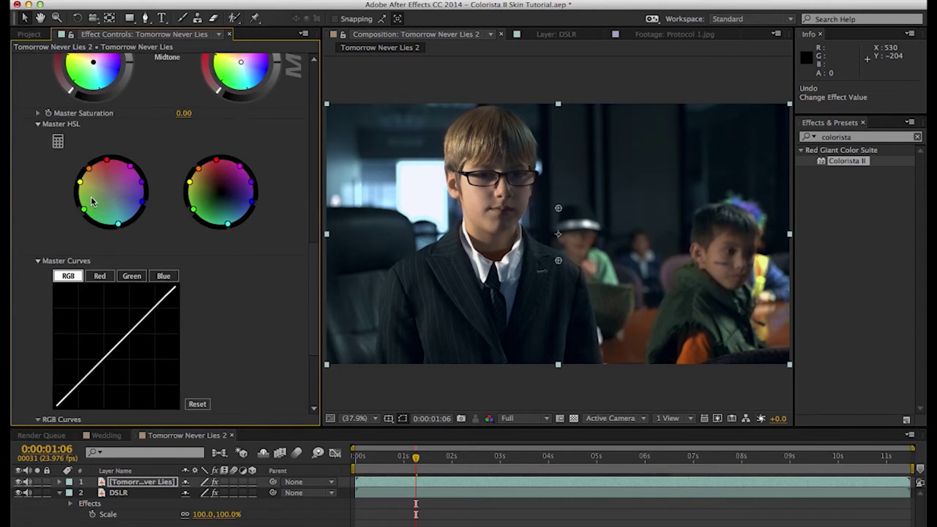
{"action": "left_click_drag", "start_coordinate": [86, 167], "coordinate": [69, 155]}
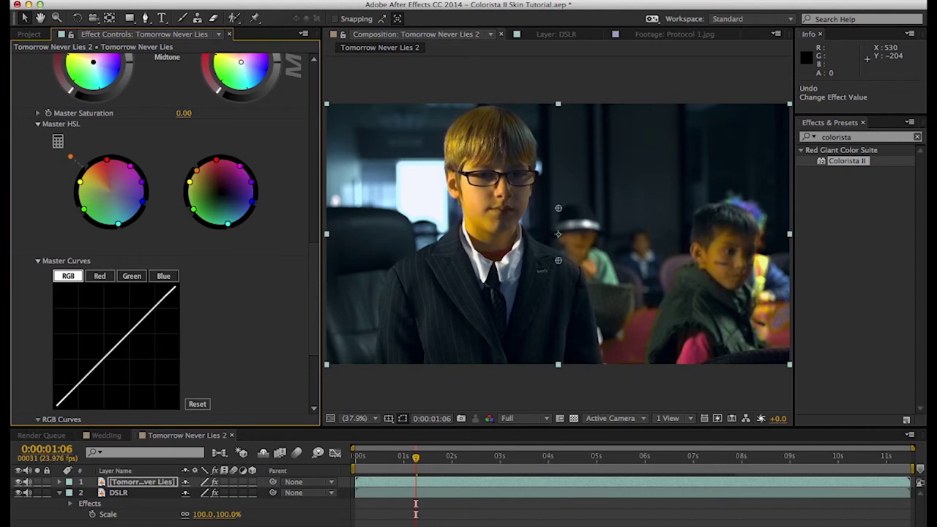
{"action": "left_click_drag", "start_coordinate": [73, 154], "coordinate": [75, 152]}
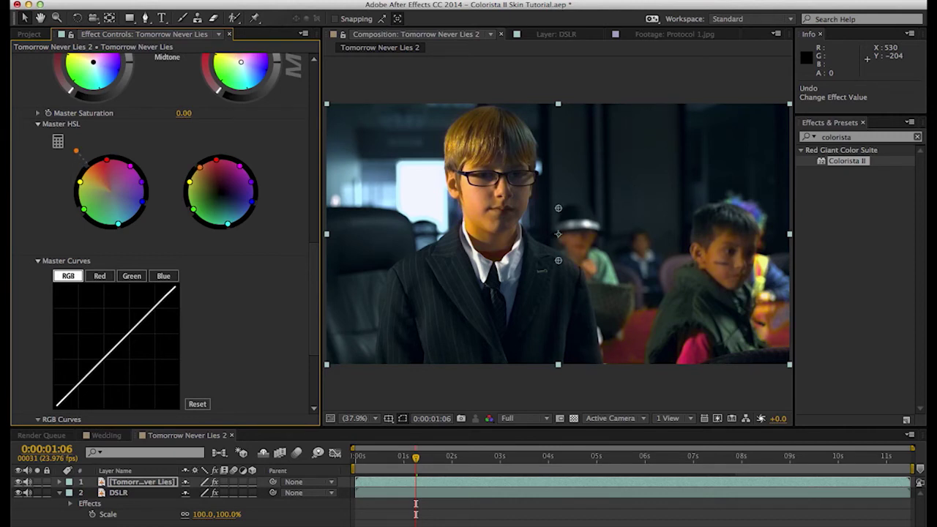
{"action": "left_click_drag", "start_coordinate": [75, 151], "coordinate": [73, 141]}
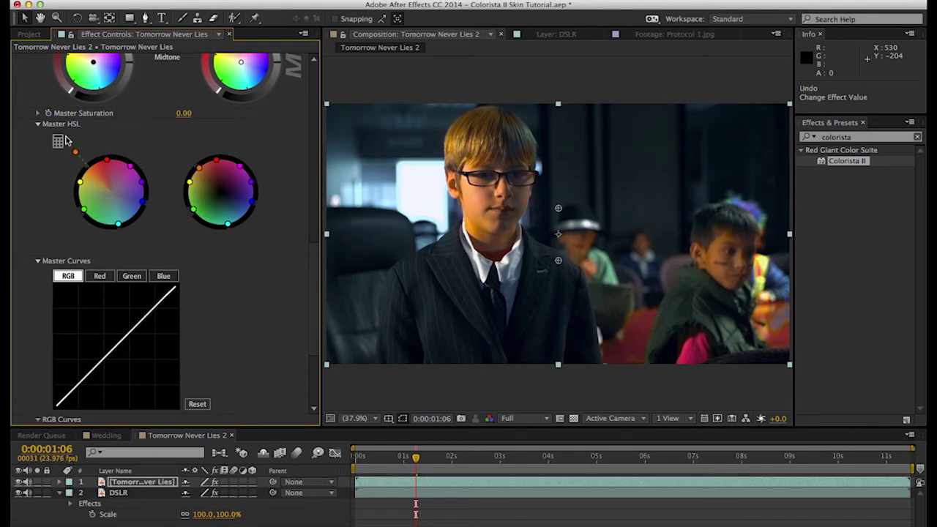
{"action": "left_click", "coordinate": [182, 113]}
{"action": "type", "text": "-15"}
{"action": "key", "text": "Return"}
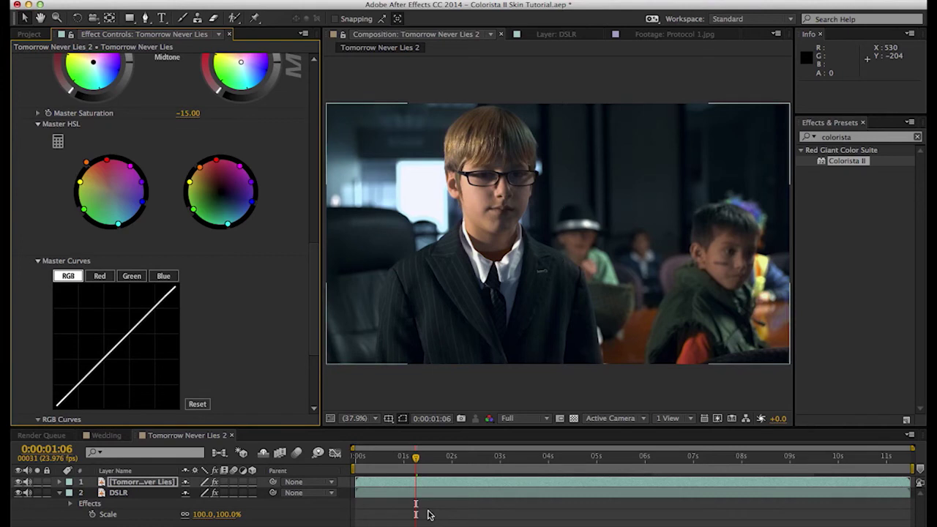
Step: Hide the top grading layer and show the DSLR layer's Colorista II settings
{"action": "key", "text": "super+shift+a"}
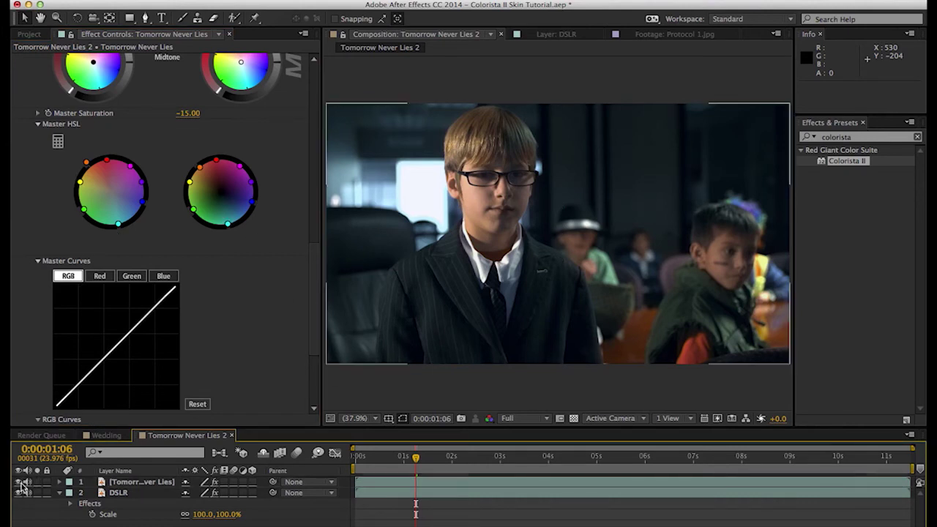
{"action": "left_click", "coordinate": [19, 482]}
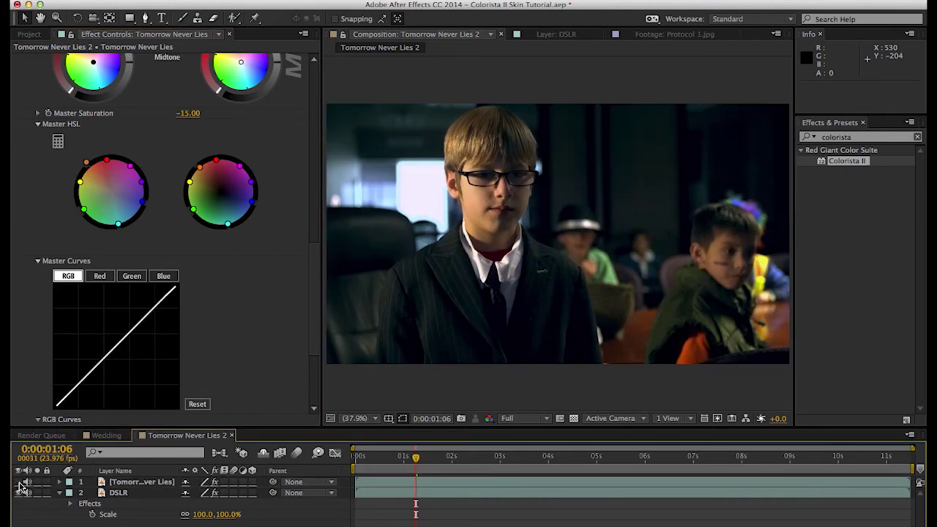
{"action": "left_click", "coordinate": [114, 493]}
{"action": "left_click", "coordinate": [101, 229]}
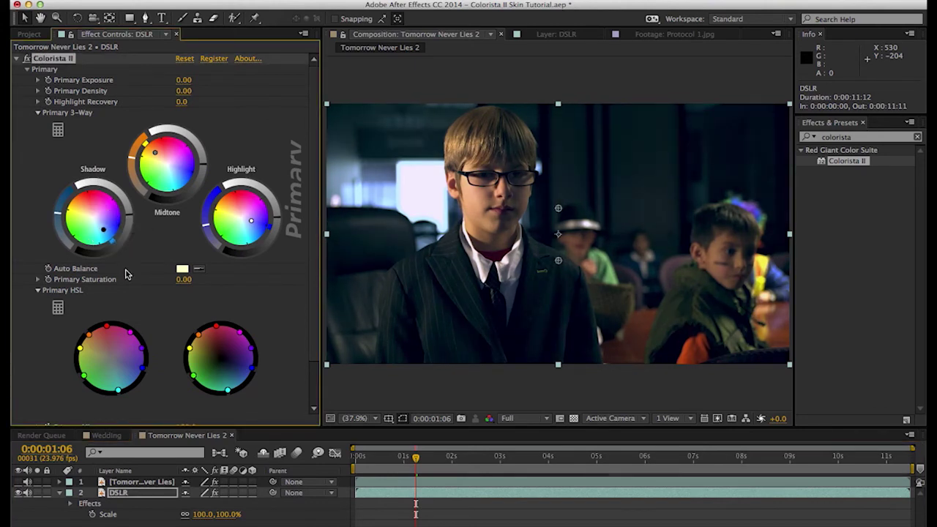
Step: Toggle the top layer on and off to compare, then raise DSLR's Primary Saturation to 23
{"action": "key", "text": "F2"}
{"action": "left_click", "coordinate": [21, 481]}
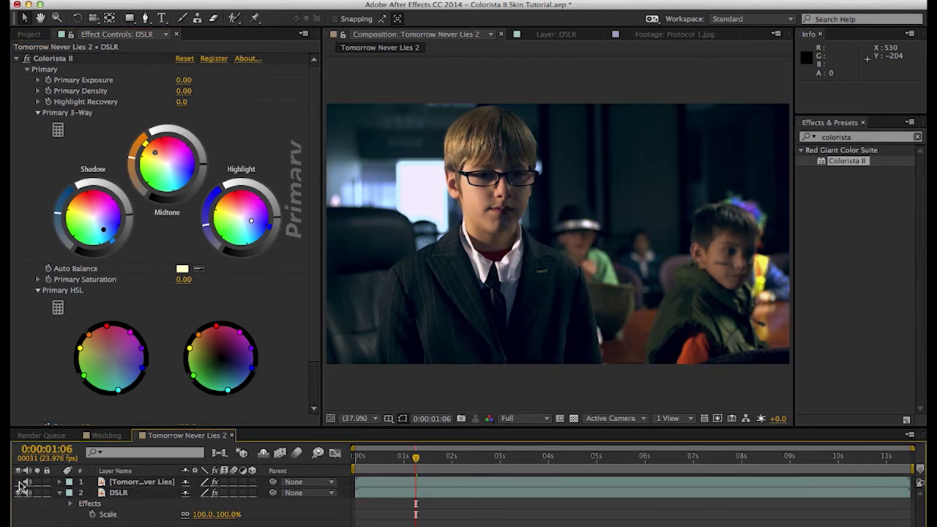
{"action": "left_click", "coordinate": [22, 483]}
{"action": "left_click", "coordinate": [22, 483]}
{"action": "left_click", "coordinate": [21, 482]}
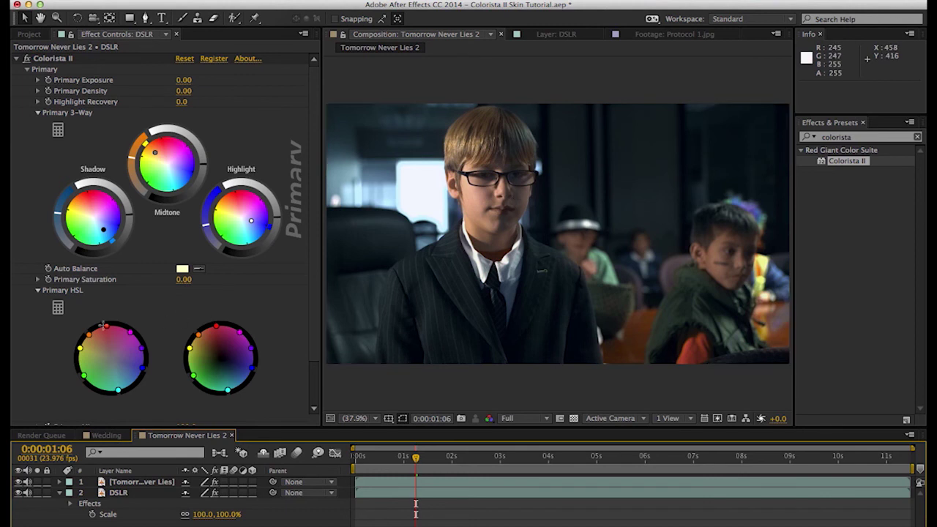
{"action": "left_click", "coordinate": [195, 283]}
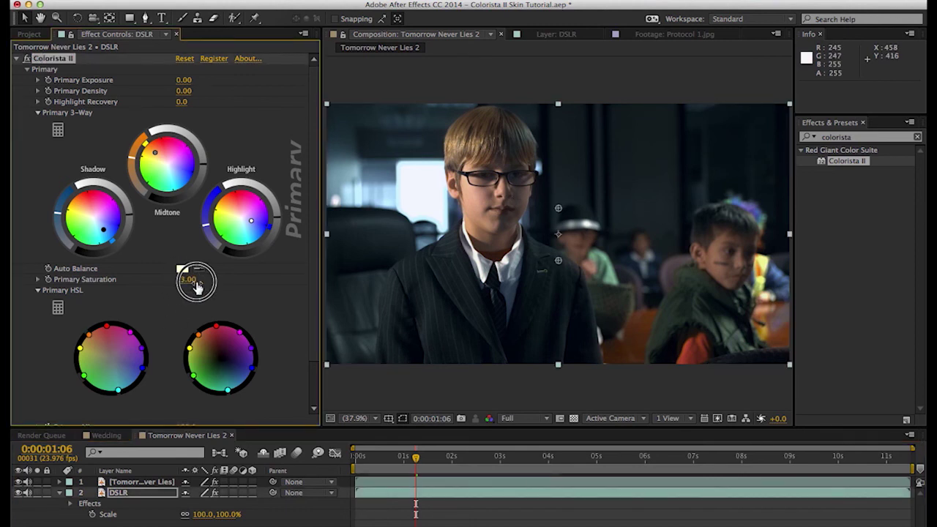
{"action": "left_click", "coordinate": [170, 522]}
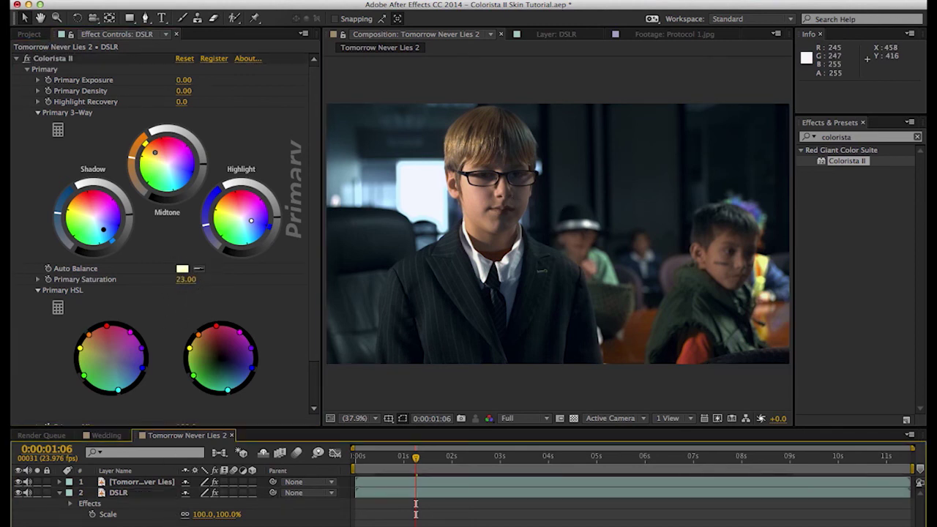
Step: Start Layer > New > Adjustment Layer, then switch over to Google Chrome
{"action": "left_click", "coordinate": [234, 2]}
{"action": "mouse_move", "coordinate": [271, 7]}
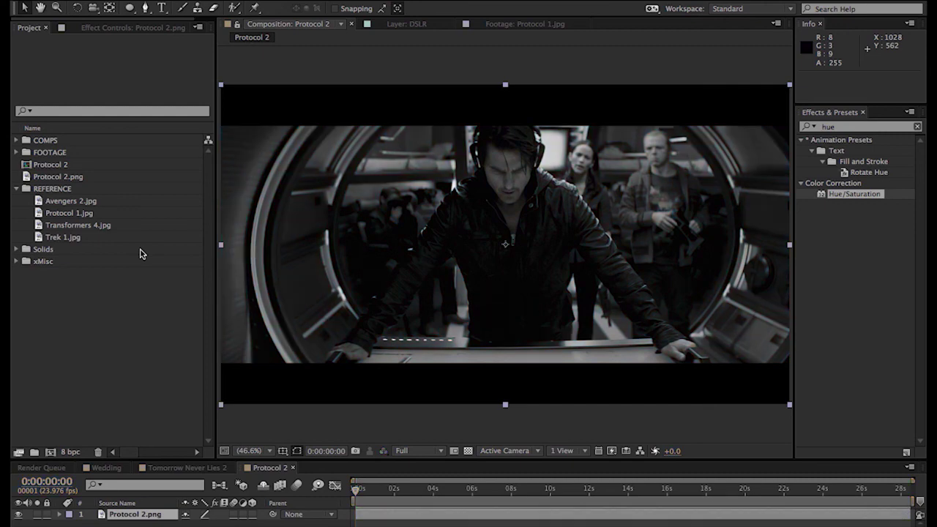
{"action": "key", "text": "super+Tab"}
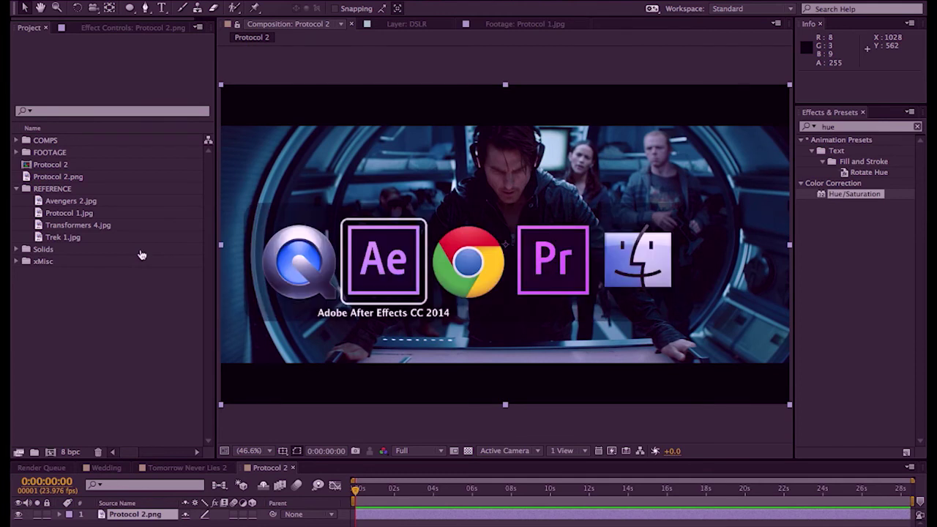
{"action": "key", "text": "super+Tab"}
Step: Skim the colour vision deficiency article, go to the Test tab, and answer the warmup plate Unsure
{"action": "scroll", "coordinate": [219, 176], "scroll_direction": "up", "scroll_amount": 10}
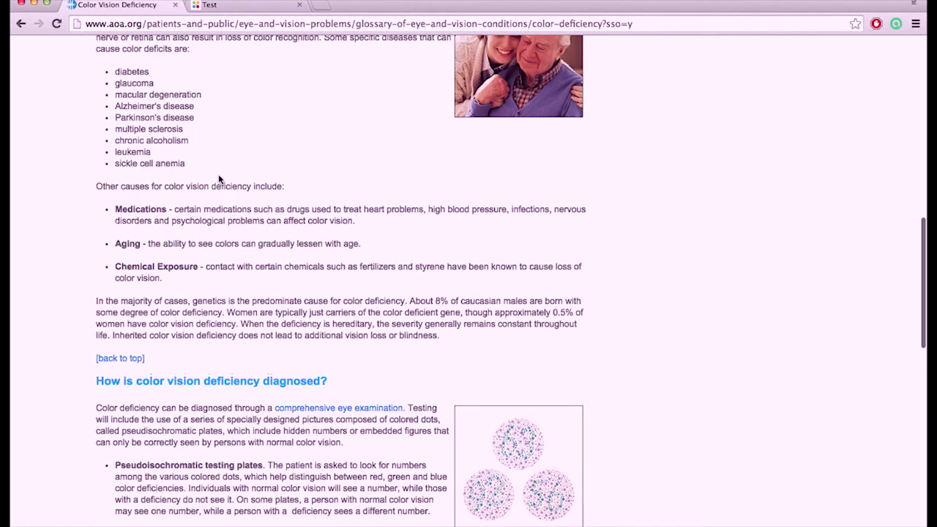
{"action": "scroll", "coordinate": [219, 176], "scroll_direction": "down", "scroll_amount": 15}
{"action": "scroll", "coordinate": [218, 174], "scroll_direction": "down", "scroll_amount": 5}
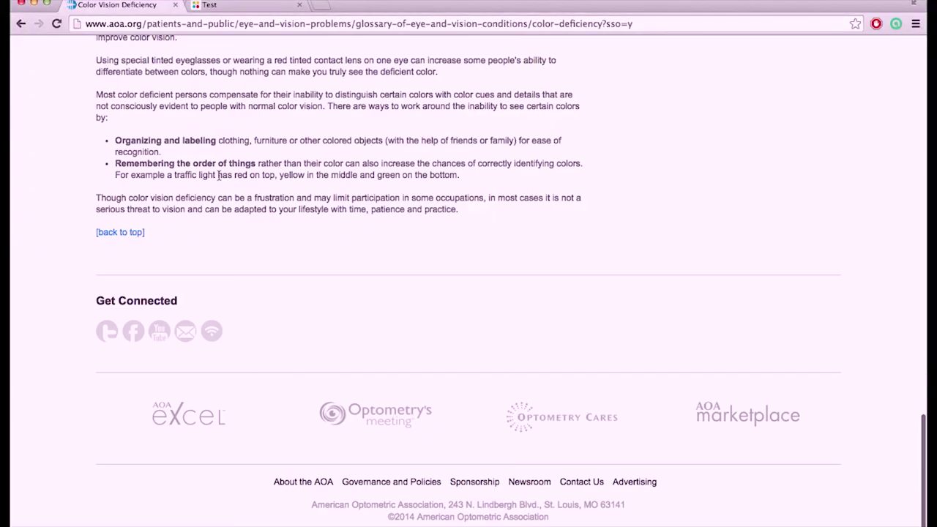
{"action": "scroll", "coordinate": [218, 175], "scroll_direction": "up", "scroll_amount": 10}
{"action": "left_click", "coordinate": [216, 9]}
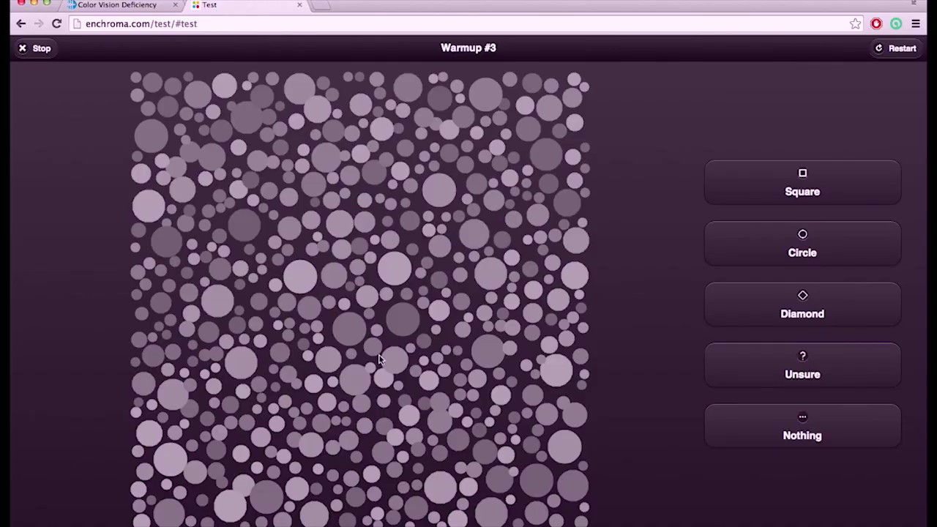
{"action": "left_click", "coordinate": [793, 382]}
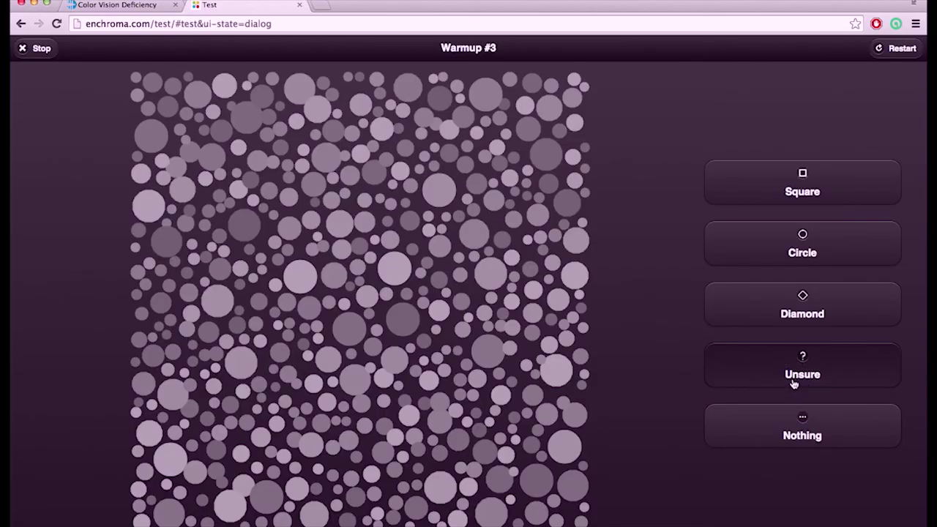